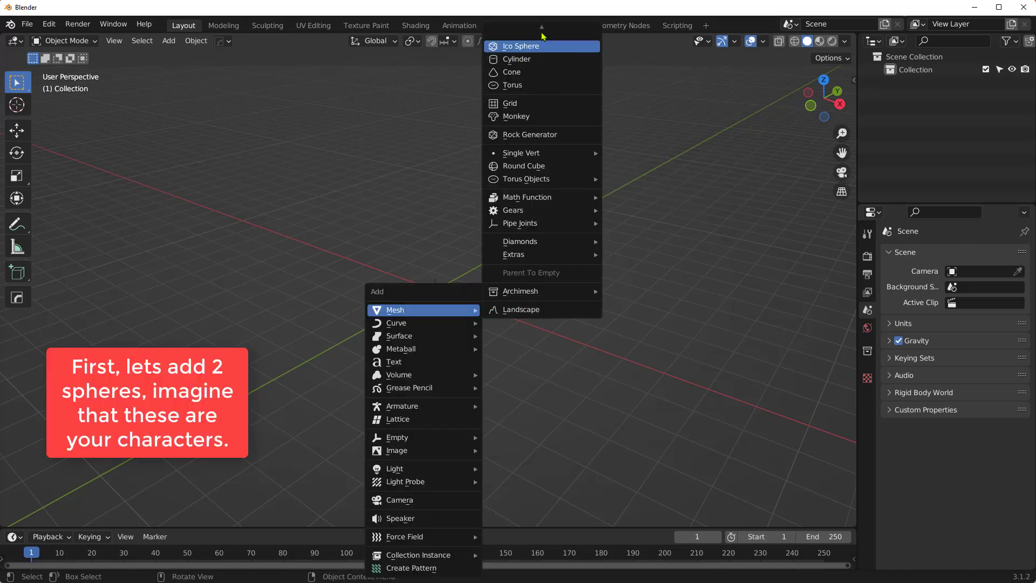
# Add a smooth-shaded quadsphere with 2 subdivisions at the origin and display the wireframe over it.
pyautogui.scroll(6, 543, 36)
pyautogui.click(537, 58)
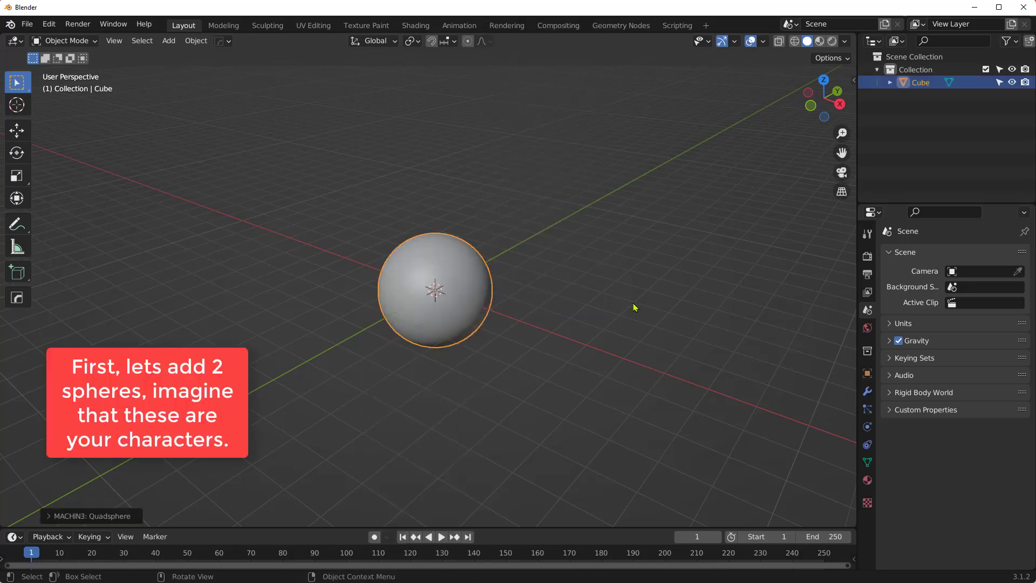
pyautogui.click(82, 512)
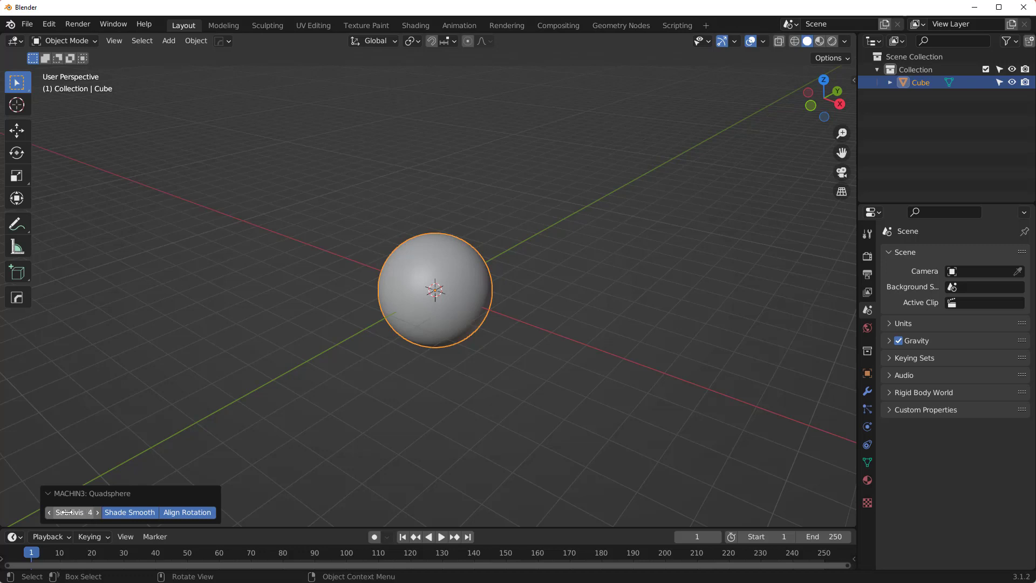
pyautogui.press('Return')
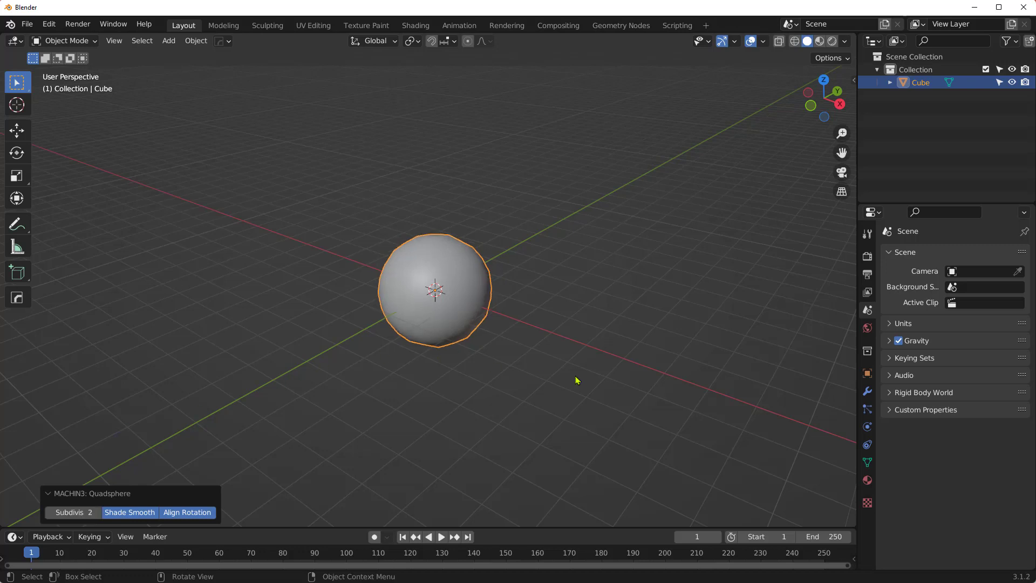
pyautogui.click(575, 376)
pyautogui.hotkey('alt', 'v')
pyautogui.click(419, 373)
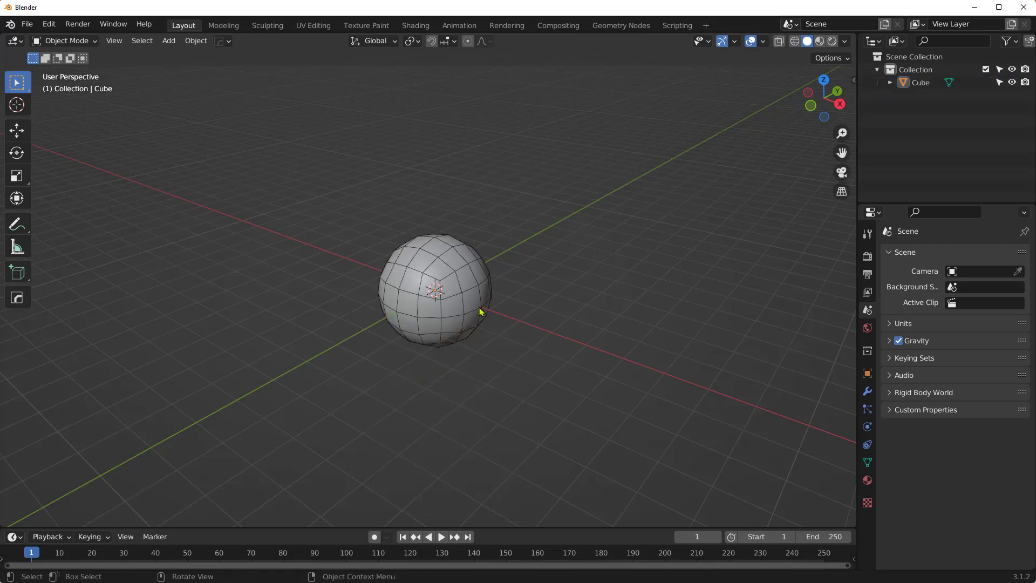
# Move the sphere about 3.55 m along positive X and scale it down to less than half its size.
pyautogui.click(481, 311)
pyautogui.press('g')
pyautogui.press('x')
pyautogui.click(585, 328)
pyautogui.press('s')
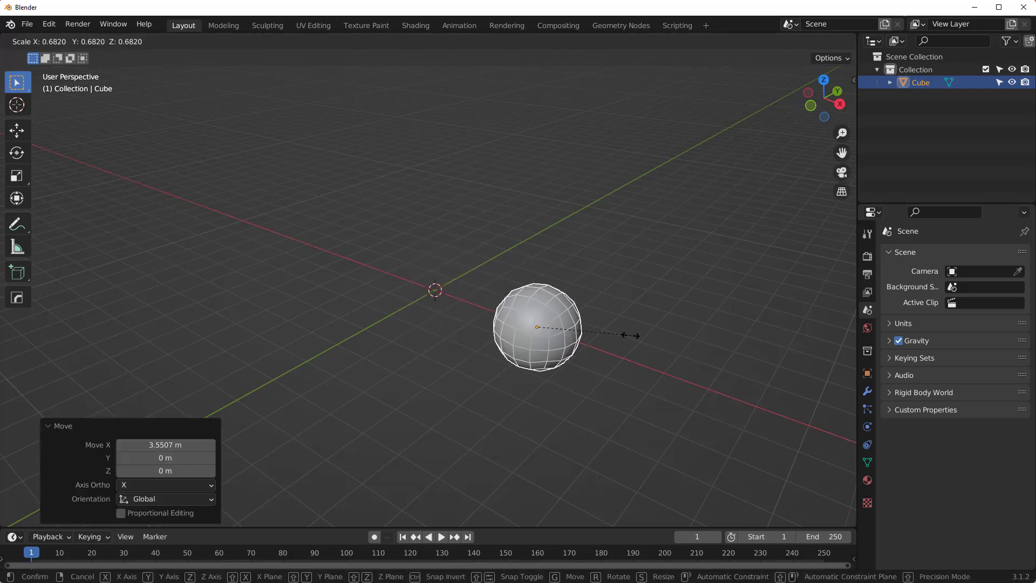
pyautogui.click(592, 332)
# Shift the sphere back toward the origin by about 0.76 m along X and adjust its position in front view.
pyautogui.press('g')
pyautogui.press('x')
pyautogui.click(574, 349)
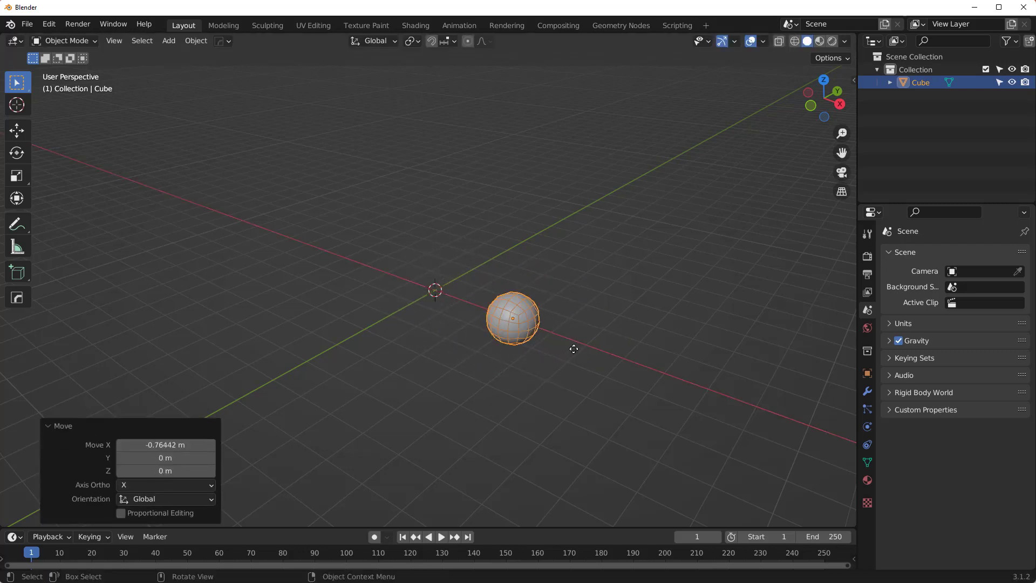
pyautogui.press('KP_1')
pyautogui.press('g')
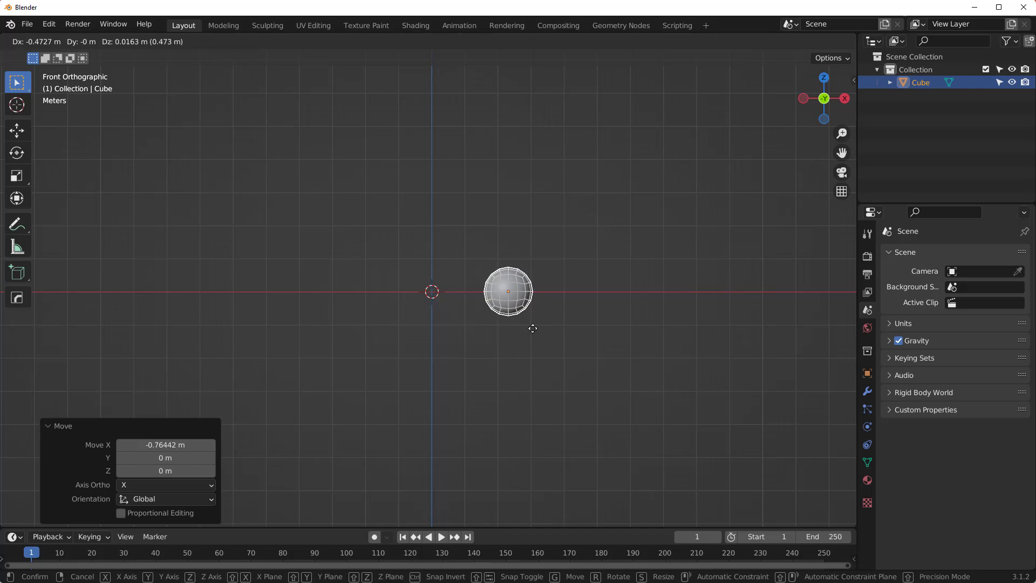
pyautogui.click(532, 328)
pyautogui.click(48, 428)
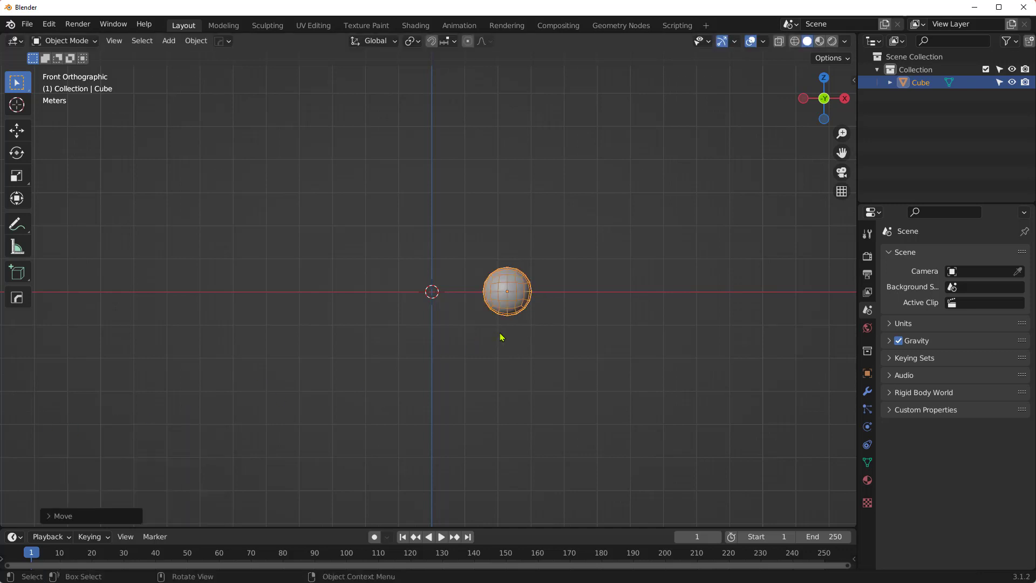
# Adjust the sphere along X and duplicate it to roughly the opposite spot on the negative X side of the origin.
pyautogui.hotkey('shift', 'd')
pyautogui.press('x')
pyautogui.click(541, 329)
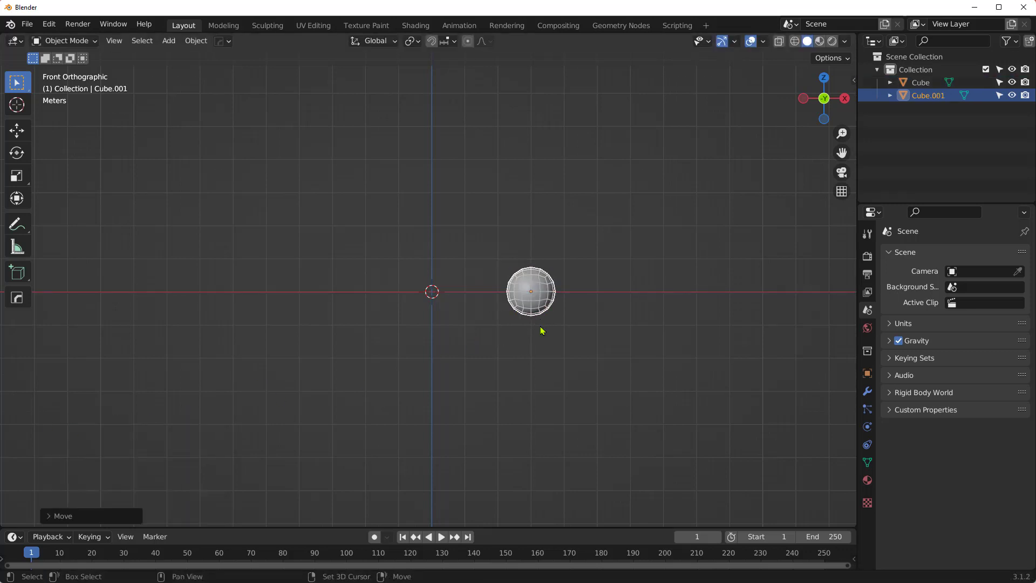
pyautogui.press('g')
pyautogui.press('x')
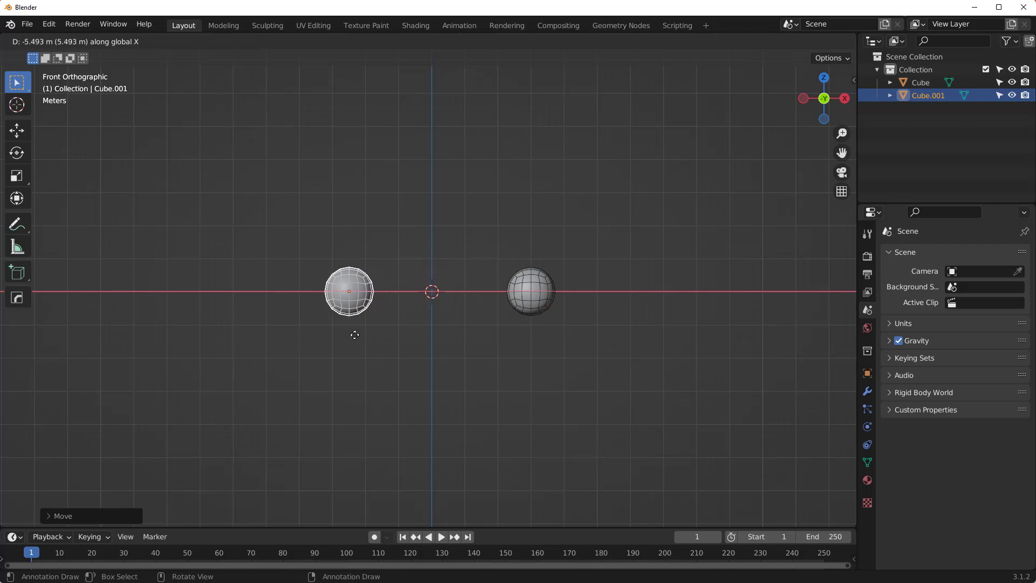
pyautogui.click(344, 336)
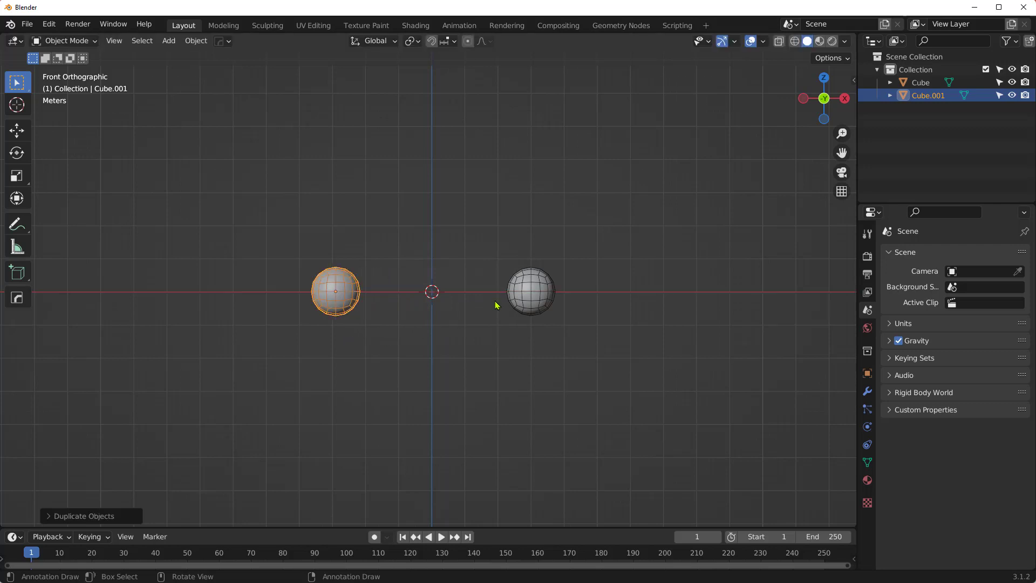
# Add a plane at the origin and move it in top view along positive Y, past the two spheres.
pyautogui.moveTo(441, 281); pyautogui.dragTo(437, 290, button='middle')
pyautogui.press('KP_7')
pyautogui.keyDown('shift'); pyautogui.moveTo(430, 222); pyautogui.dragTo(436, 327, button='middle'); pyautogui.keyUp('shift')
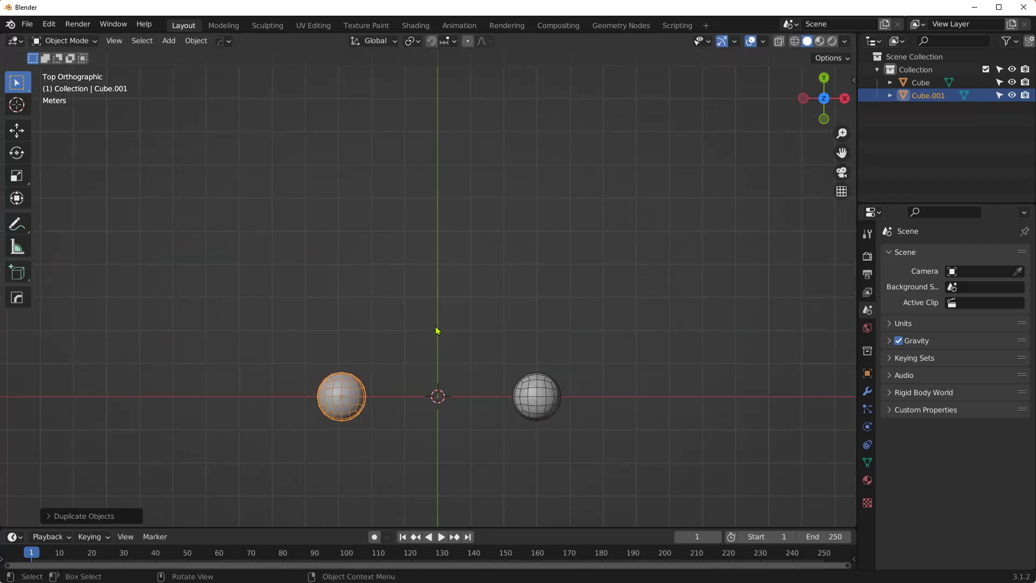
pyautogui.scroll(-2, 437, 331)
pyautogui.hotkey('shift', 'a')
pyautogui.moveTo(420, 314)
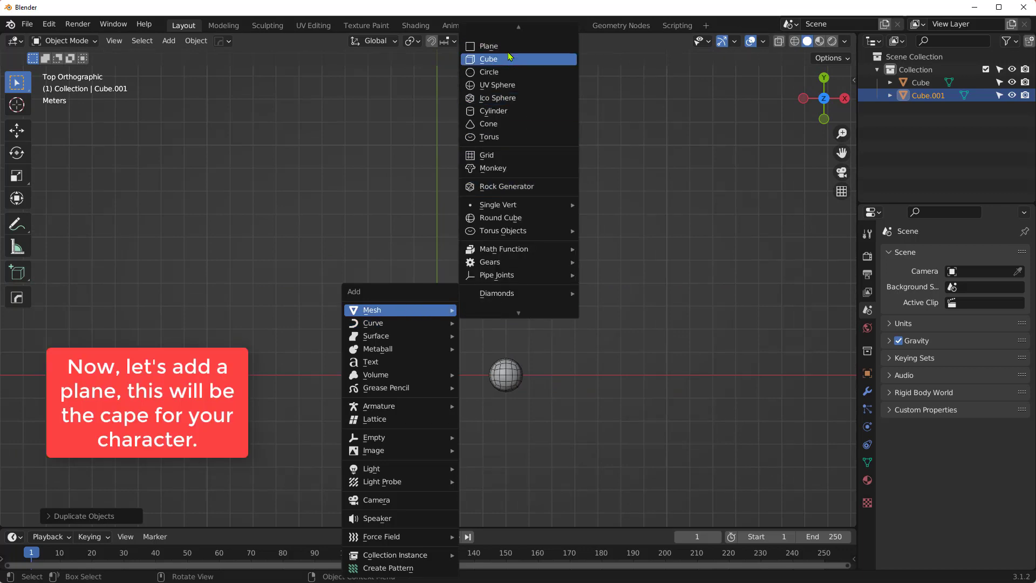
pyautogui.click(509, 47)
pyautogui.press('g')
pyautogui.press('y')
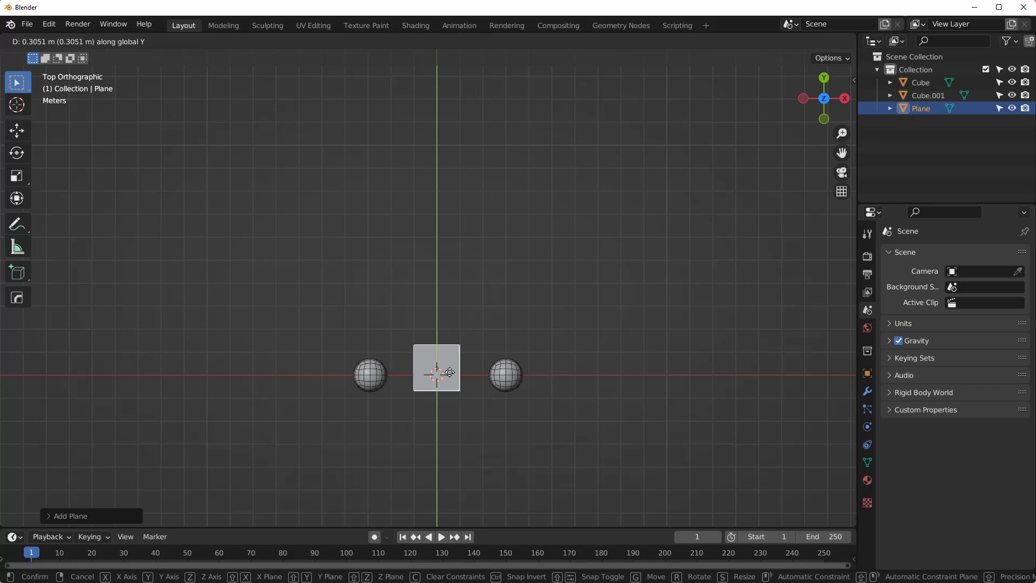
pyautogui.click(439, 296)
# Scale the plane up until it spans the two spheres and move it along Y so its near edge overlaps them.
pyautogui.press('s')
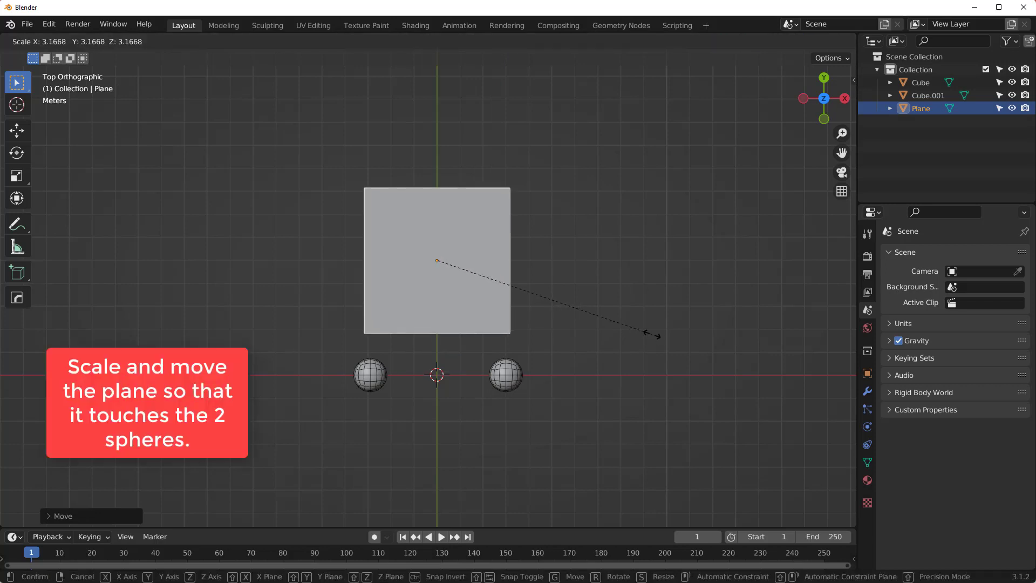
pyautogui.click(674, 341)
pyautogui.press('g')
pyautogui.press('y')
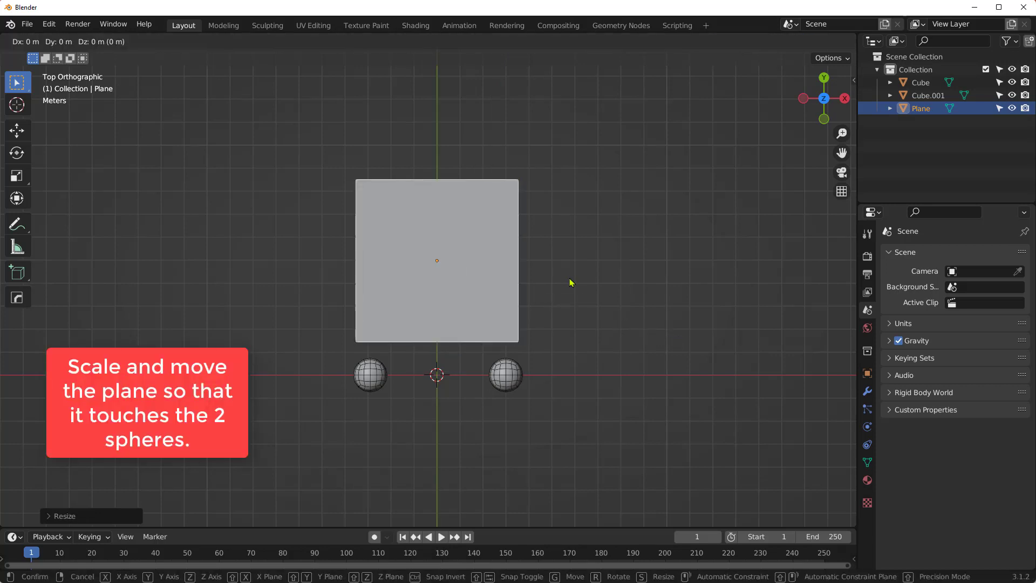
pyautogui.click(568, 315)
# Raise the plane along Z in front view to rest on top of the spheres and apply its scale.
pyautogui.press('KP_1')
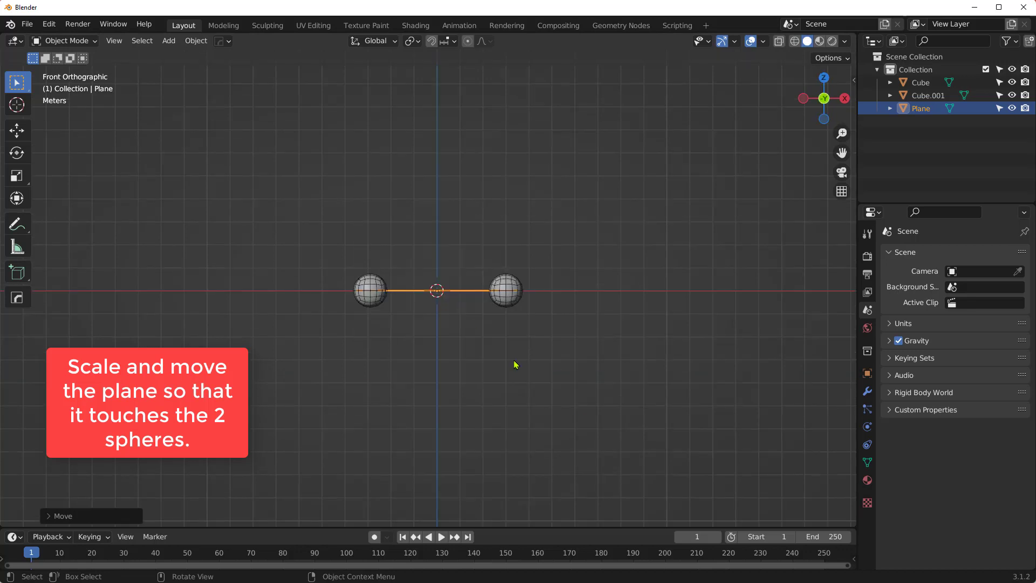
pyautogui.press('g')
pyautogui.press('z')
pyautogui.click(491, 297)
pyautogui.moveTo(491, 296)
pyautogui.mouseDown(button='middle')
pyautogui.moveTo(454, 351)
pyautogui.moveTo(490, 291)
pyautogui.mouseUp(button='middle')
pyautogui.hotkey('ctrl', 'a')
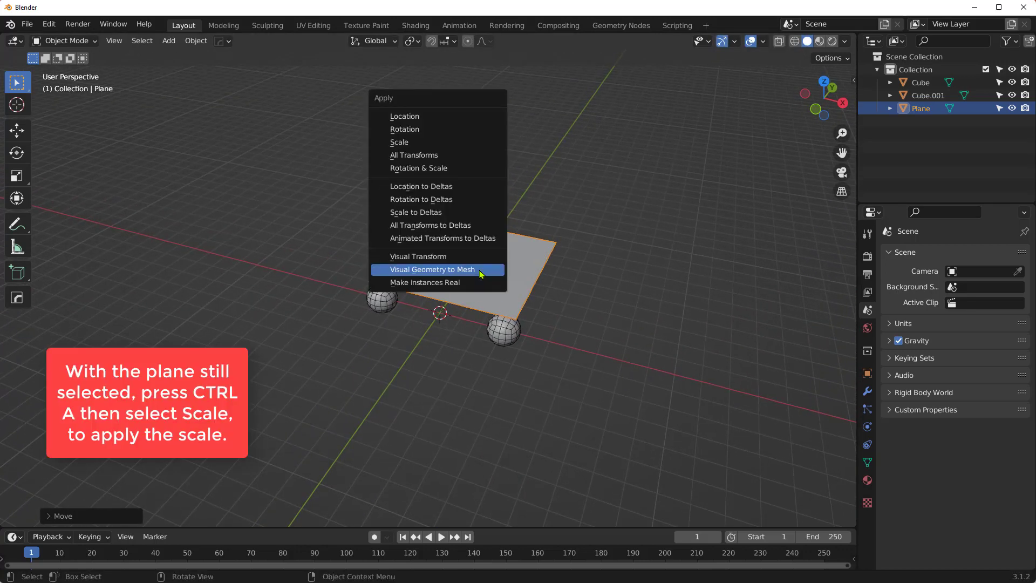
pyautogui.click(439, 143)
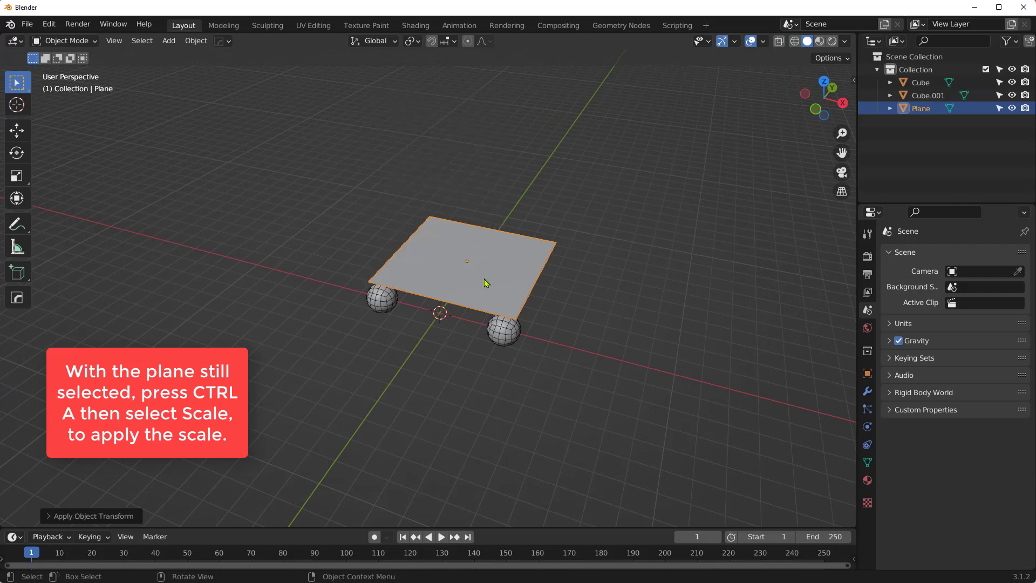
# Subdivide the whole plane repeatedly in Edit Mode into a dense grid of faces.
pyautogui.moveTo(486, 283); pyautogui.dragTo(485, 337, button='middle')
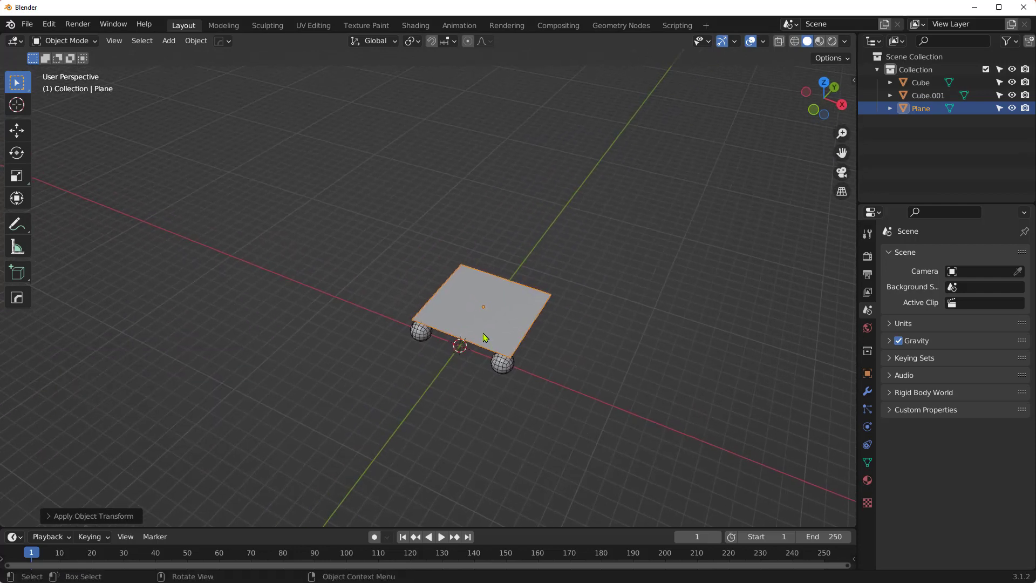
pyautogui.press('Tab')
pyautogui.rightClick(478, 305)
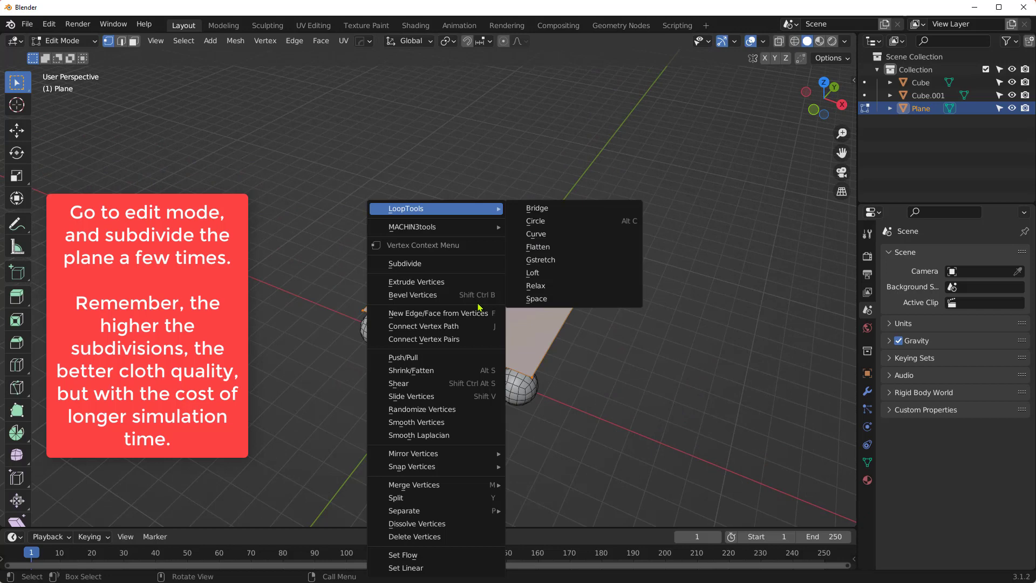
pyautogui.click(442, 265)
pyautogui.moveTo(617, 330); pyautogui.dragTo(621, 350, button='middle')
pyautogui.scroll(2, 621, 349)
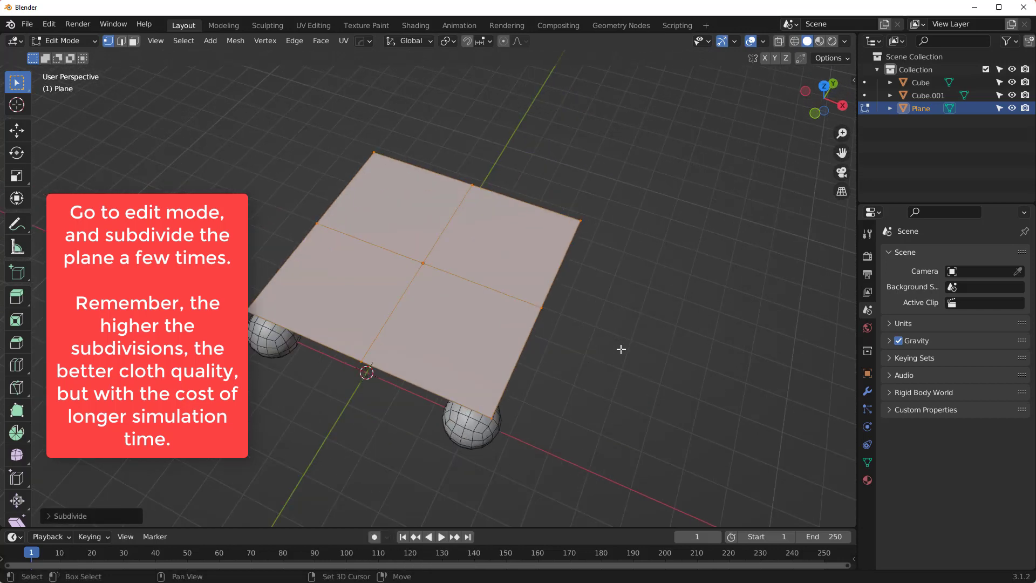
pyautogui.hotkey('shift', 'r')
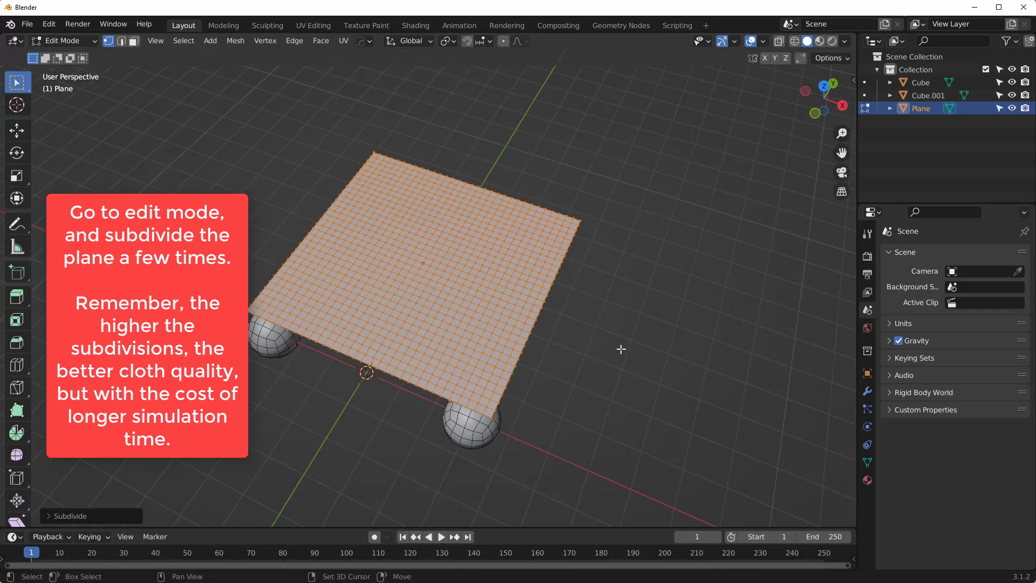
pyautogui.moveTo(622, 350); pyautogui.dragTo(592, 351, button='middle')
pyautogui.press('Tab')
# Select only a small patch of the plane's vertices above each of the two spheres.
pyautogui.moveTo(552, 298)
pyautogui.mouseDown(button='middle')
pyautogui.moveTo(432, 275)
pyautogui.moveTo(536, 290)
pyautogui.mouseUp(button='middle')
pyautogui.hotkey('alt', 'a')
pyautogui.moveTo(540, 369); pyautogui.dragTo(581, 369, button='middle')
pyautogui.click(561, 378)
pyautogui.scroll(2, 581, 370)
pyautogui.press('Tab')
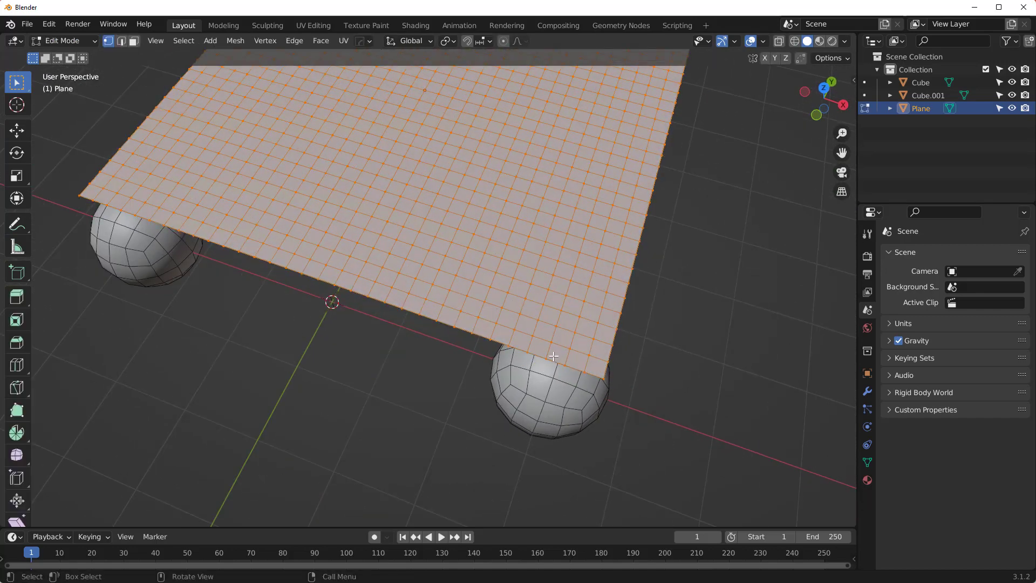
pyautogui.moveTo(559, 333); pyautogui.dragTo(574, 351, button='middle')
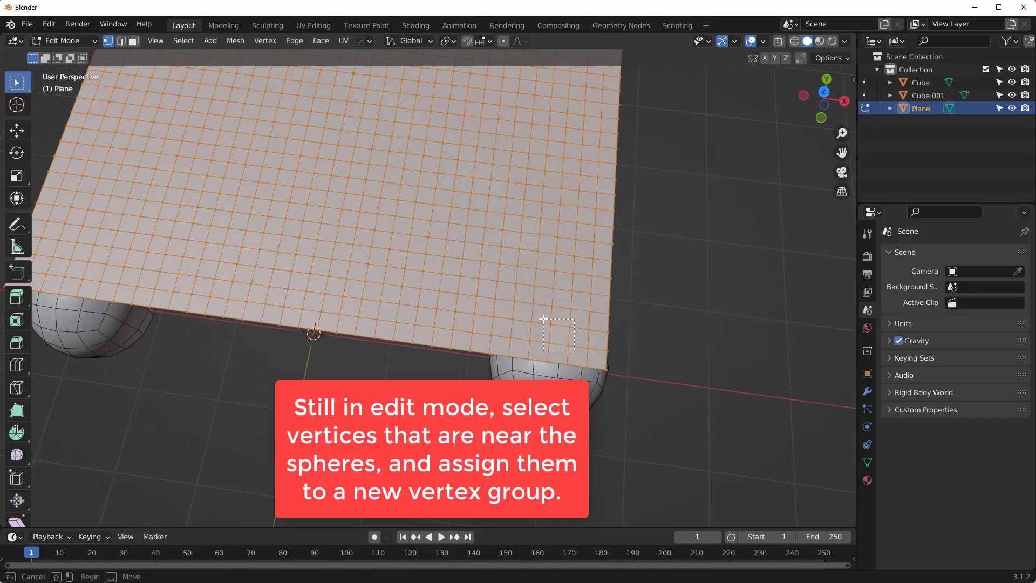
pyautogui.moveTo(544, 319); pyautogui.dragTo(543, 319)
pyautogui.moveTo(407, 347); pyautogui.dragTo(212, 292, button='middle')
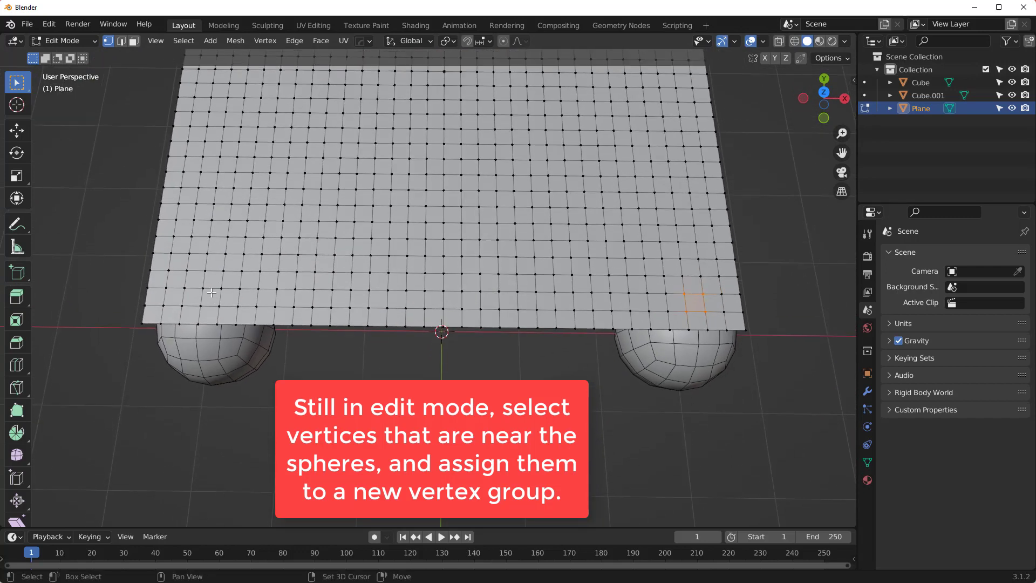
pyautogui.moveTo(210, 306); pyautogui.dragTo(173, 282)
pyautogui.moveTo(178, 280); pyautogui.dragTo(464, 268, button='middle')
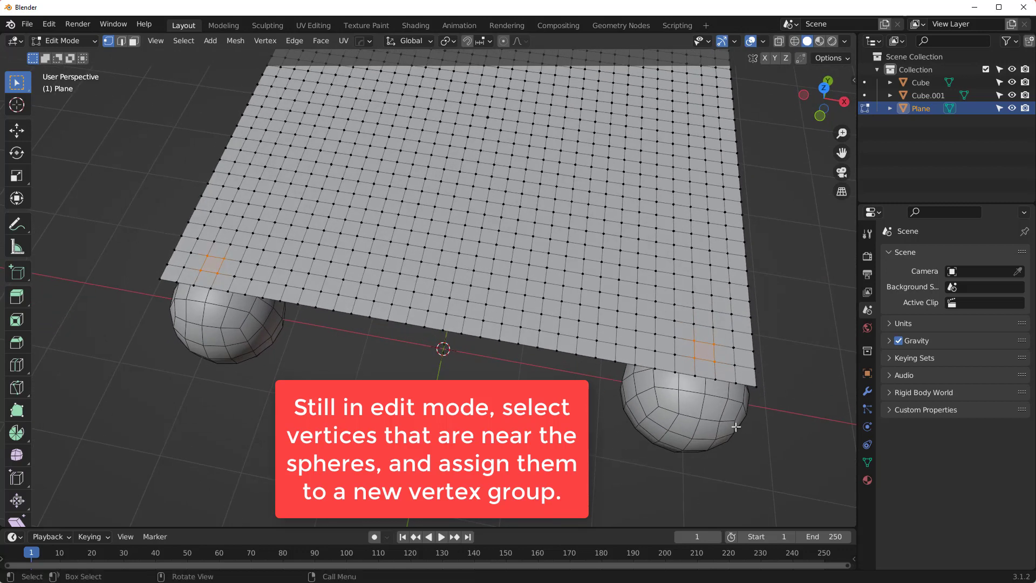
# Create a vertex group on the plane and assign the two selected vertex patches to it with weight 1.000.
pyautogui.click(868, 462)
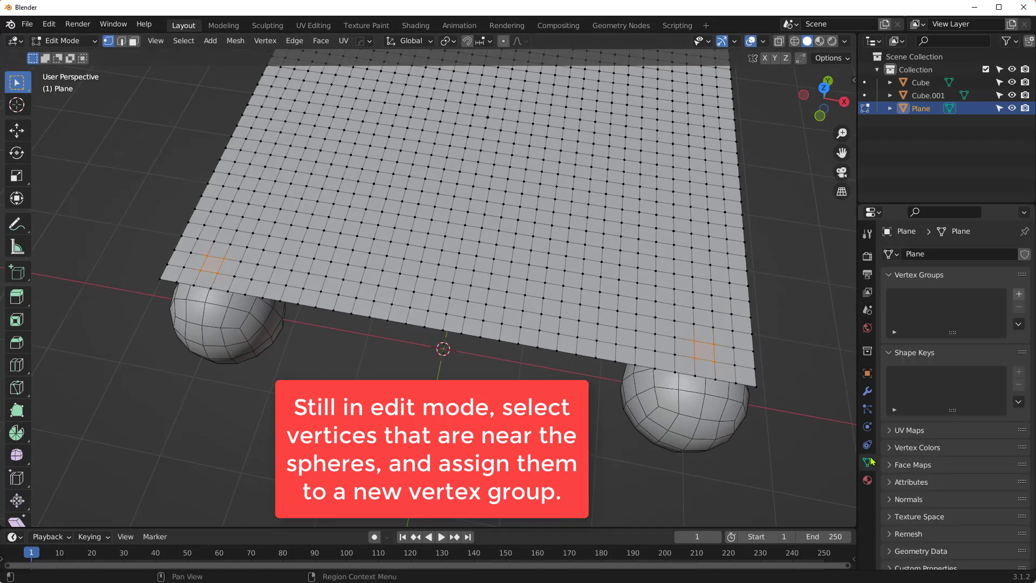
pyautogui.click(1019, 295)
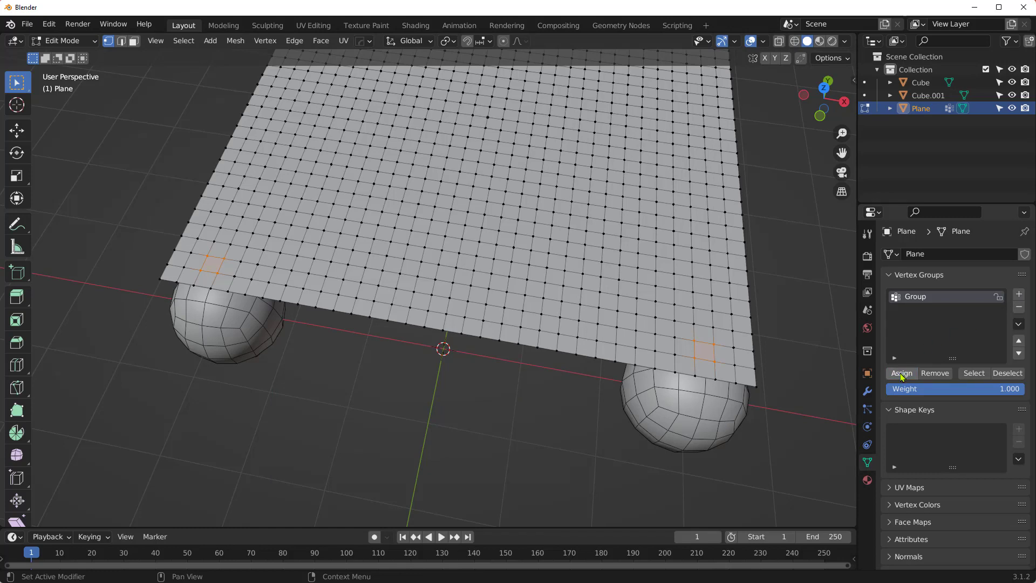
pyautogui.keyDown('shift'); pyautogui.moveTo(529, 378); pyautogui.dragTo(453, 380, button='middle'); pyautogui.keyUp('shift')
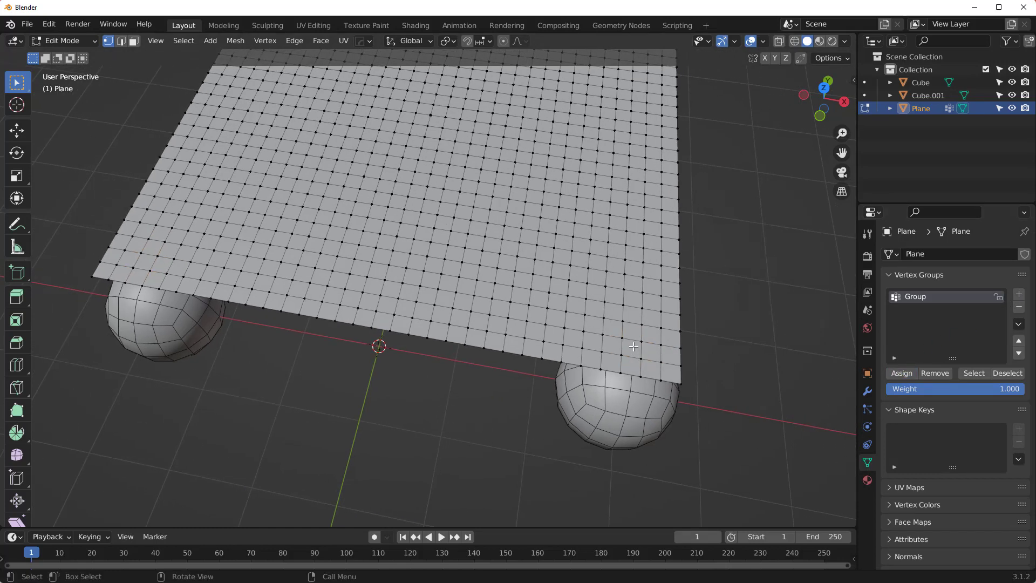
# Select only the vertex patch above the sphere on the positive X side and hook it to a new object.
pyautogui.moveTo(617, 333); pyautogui.dragTo(616, 334)
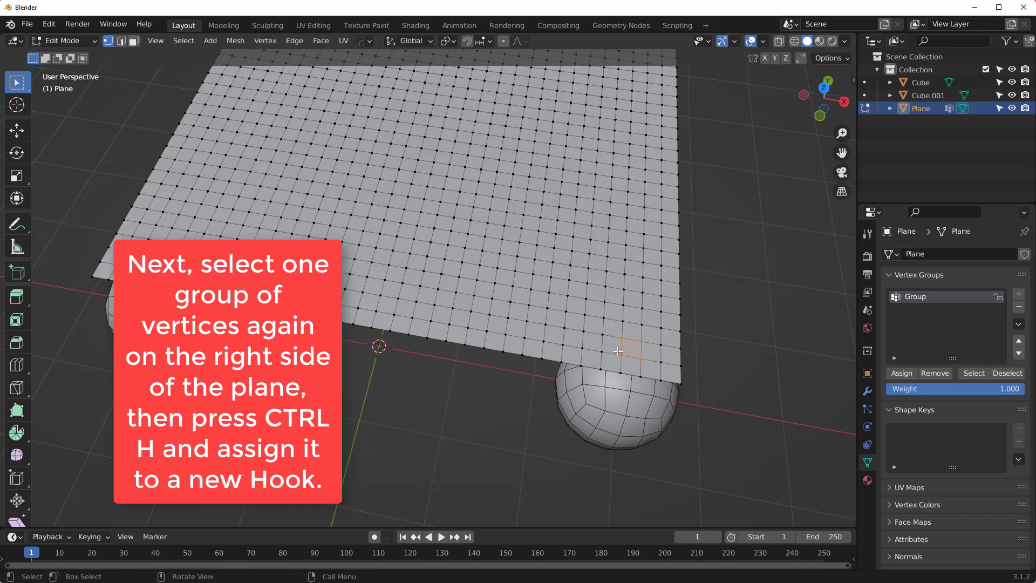
pyautogui.moveTo(591, 356); pyautogui.dragTo(529, 276, button='middle')
pyautogui.hotkey('ctrl', 'h')
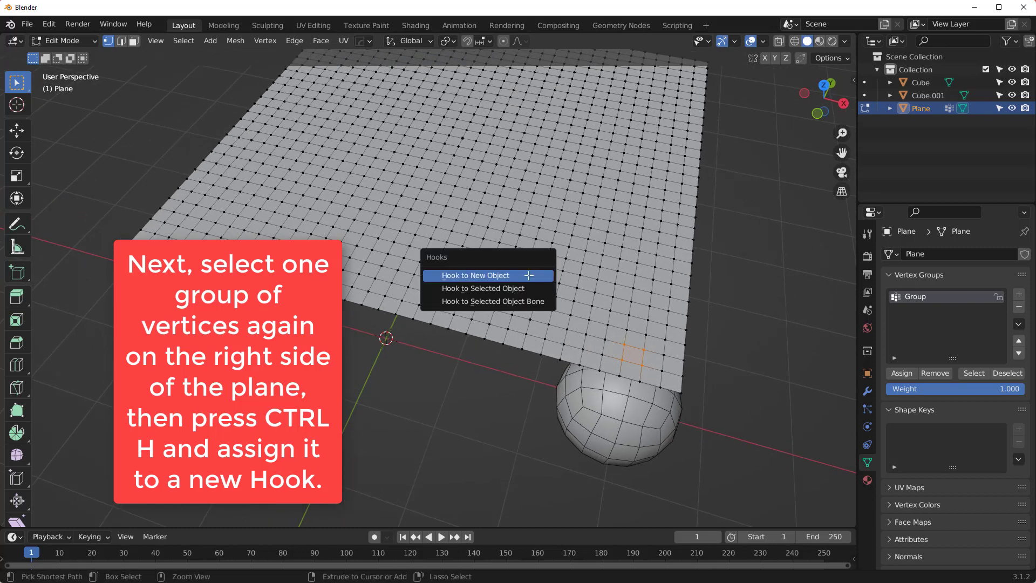
pyautogui.click(512, 279)
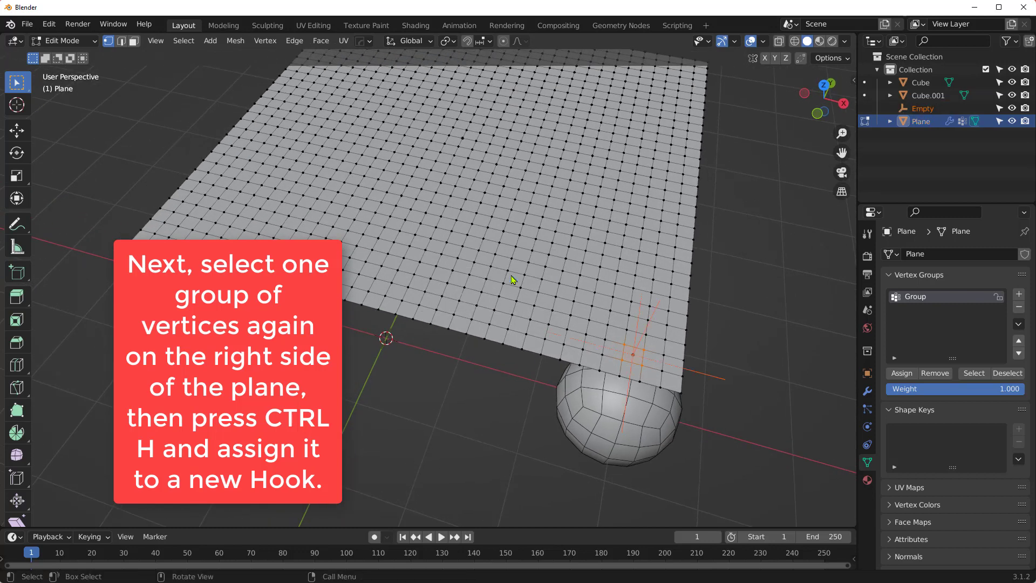
# Select only the vertex patch above the sphere on the negative X side and hook it to a new object.
pyautogui.moveTo(348, 266); pyautogui.dragTo(176, 334, button='middle')
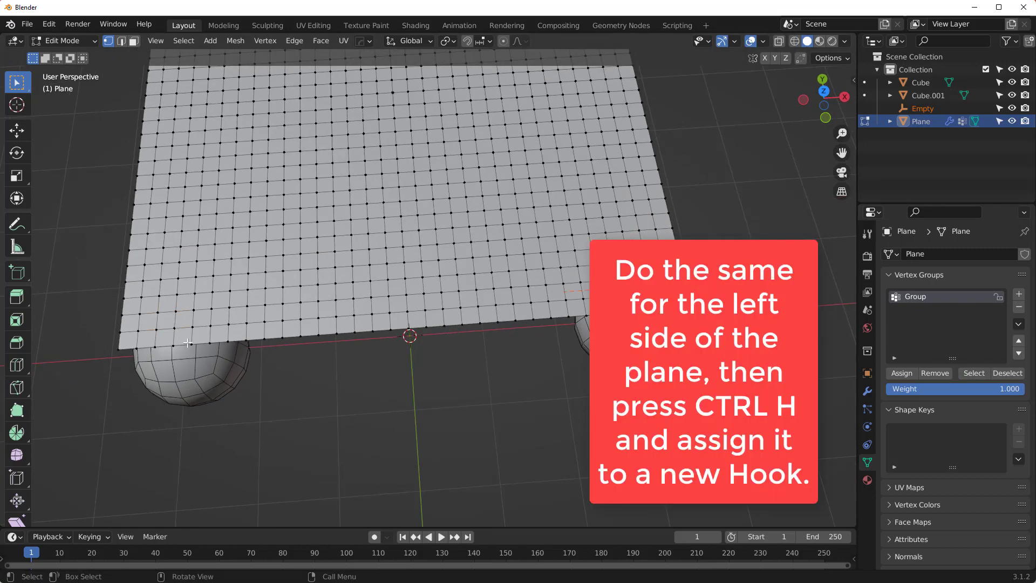
pyautogui.press('b')
pyautogui.moveTo(185, 313); pyautogui.dragTo(346, 303, button='middle')
pyautogui.hotkey('ctrl', 'h')
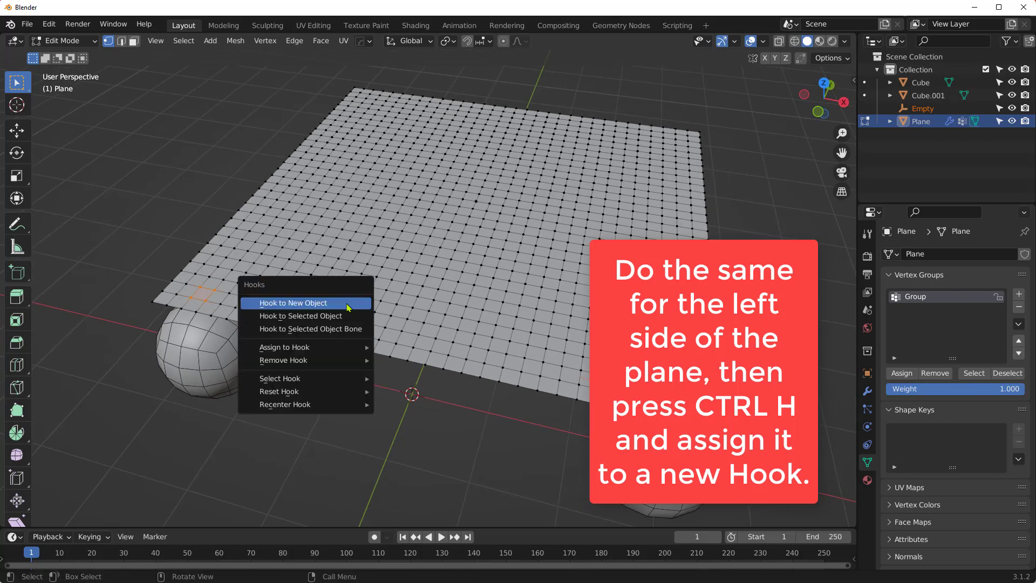
pyautogui.click(346, 304)
# Return to Object Mode and deselect all objects.
pyautogui.moveTo(436, 377); pyautogui.dragTo(433, 371, button='middle')
pyautogui.press('Tab')
pyautogui.click(431, 292)
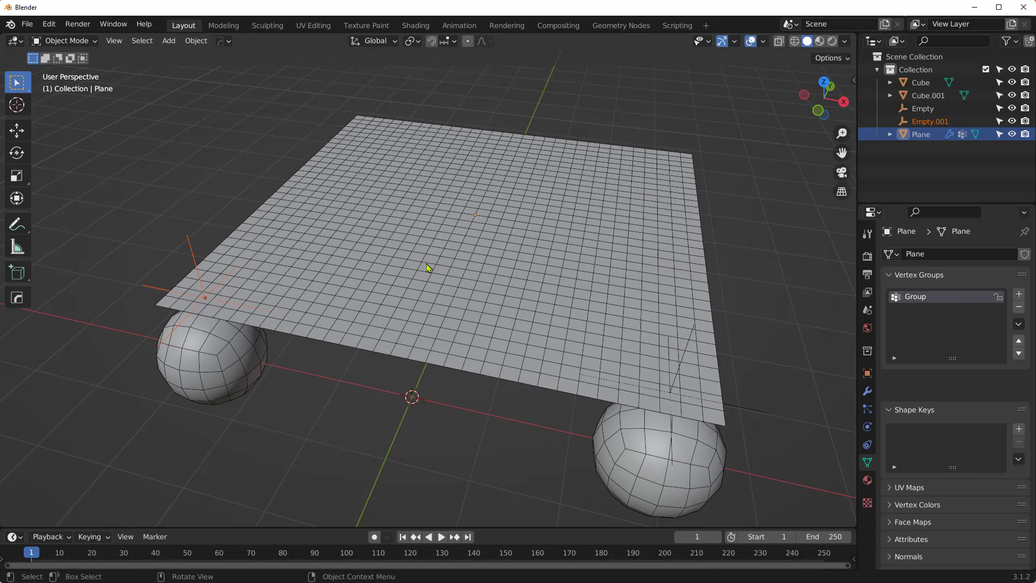
pyautogui.click(426, 428)
pyautogui.moveTo(426, 428); pyautogui.dragTo(382, 374, button='middle')
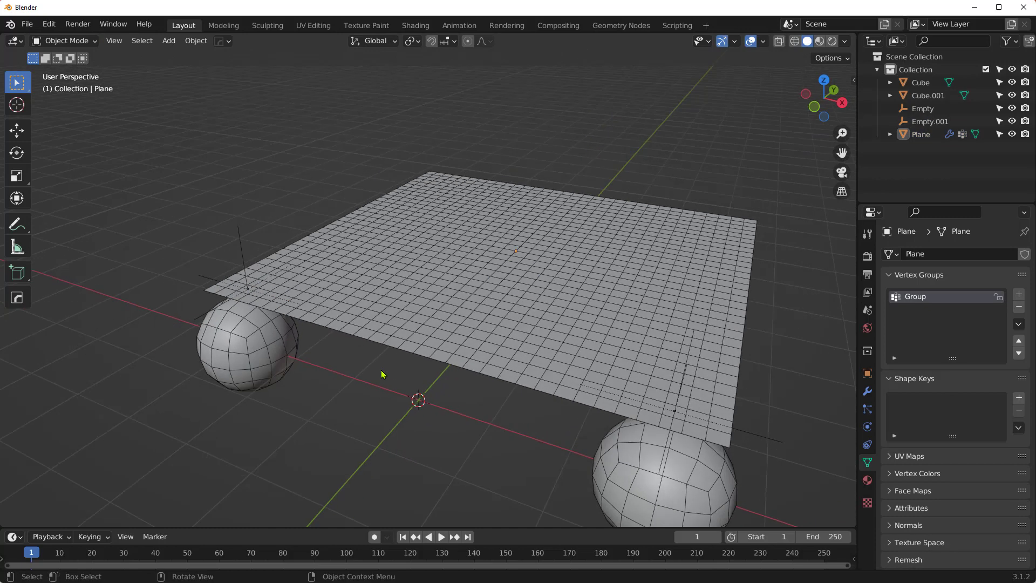
pyautogui.click(245, 248)
pyautogui.press('s')
pyautogui.press('Escape')
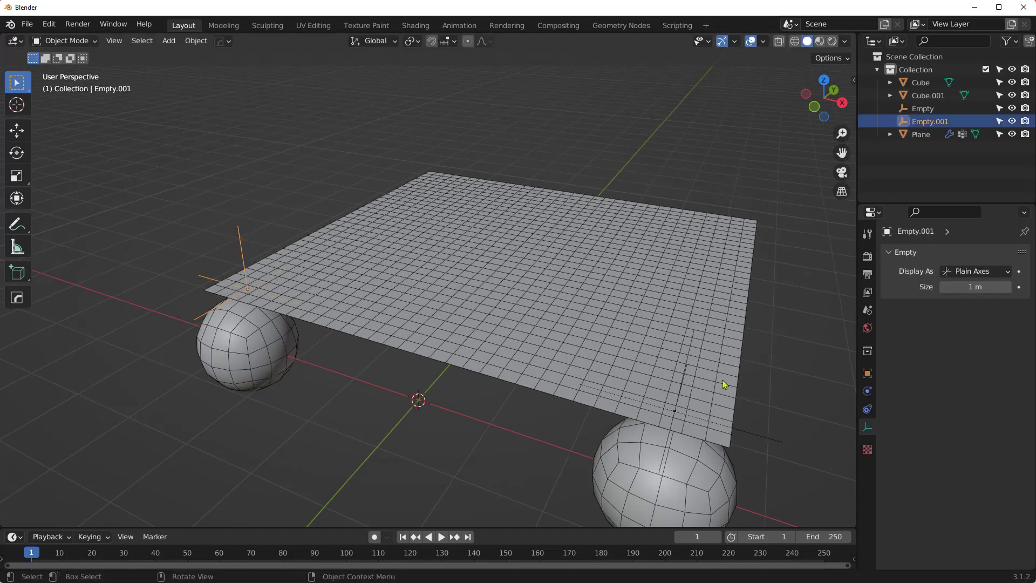
pyautogui.moveTo(723, 384); pyautogui.dragTo(725, 430, button='middle')
# Parent the hook empty on the positive X side to the sphere below it using Object (Keep Transform).
pyautogui.click(754, 440)
pyautogui.press('s')
pyautogui.press('Escape')
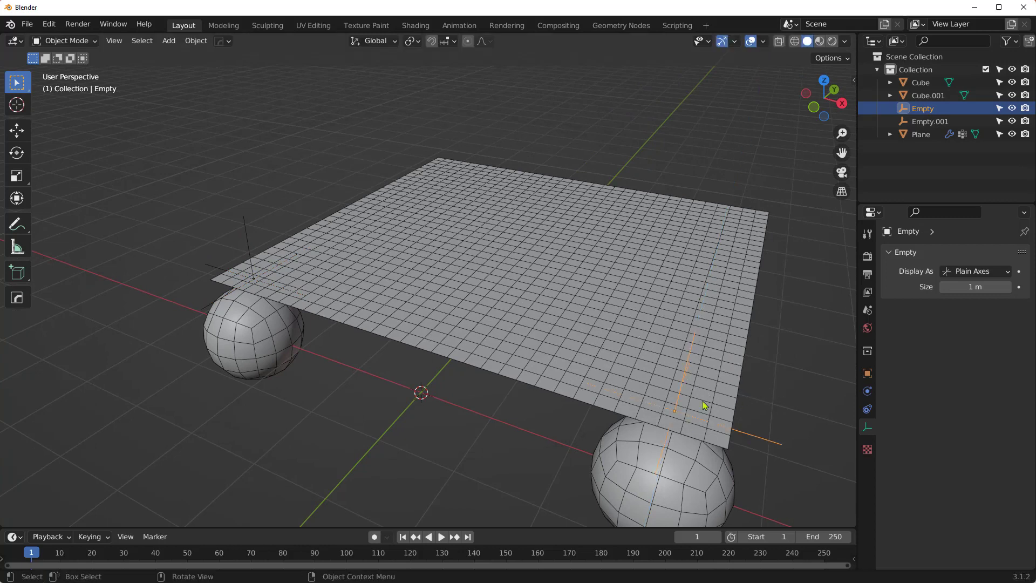
pyautogui.keyDown('shift'); pyautogui.moveTo(299, 320); pyautogui.dragTo(275, 274, button='middle'); pyautogui.keyUp('shift')
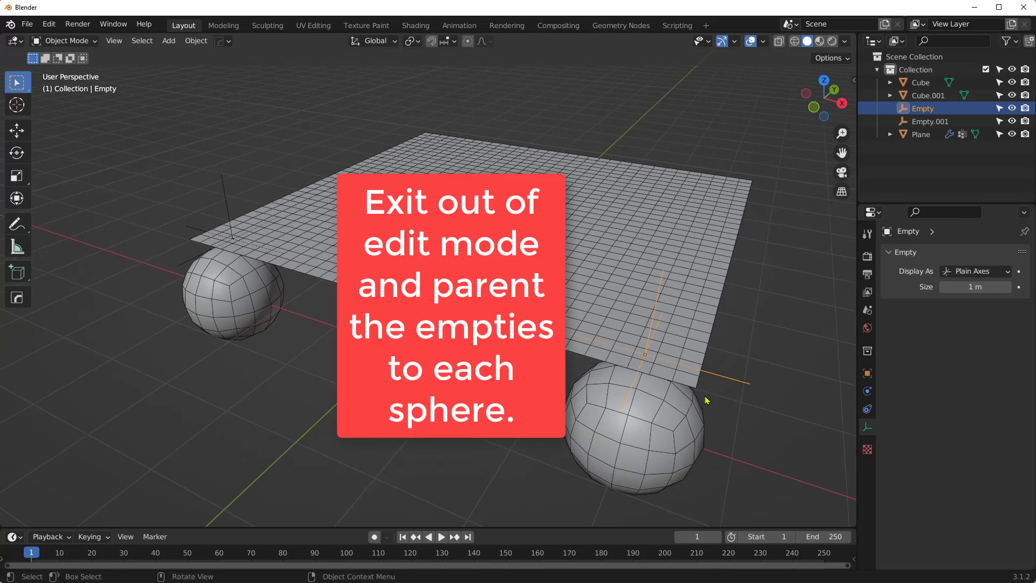
pyautogui.keyDown('shift'); pyautogui.click(680, 430); pyautogui.keyUp('shift')
pyautogui.hotkey('ctrl', 'p')
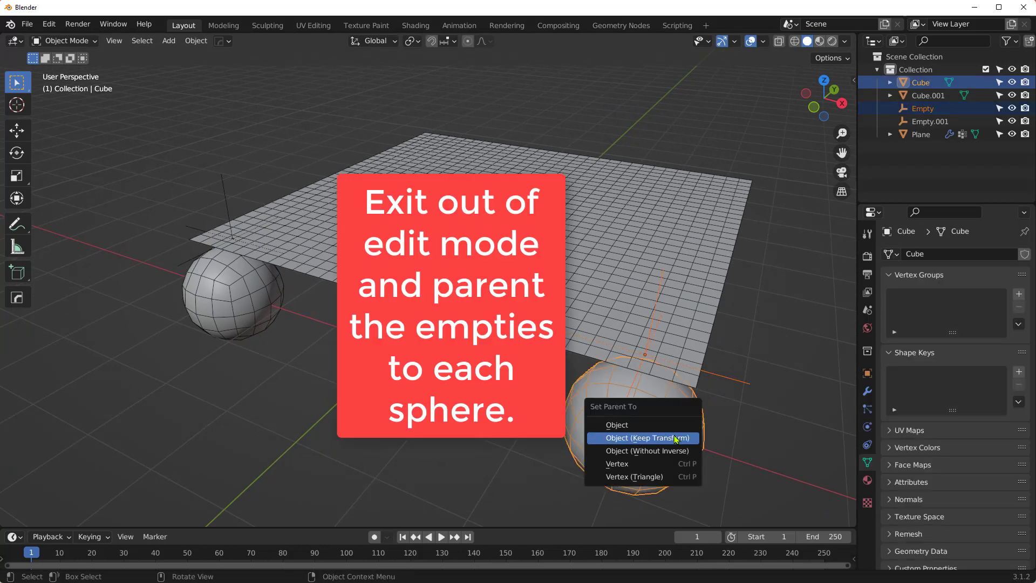
pyautogui.click(676, 439)
# Parent the hook empty on the negative X side to its own sphere using Object (Keep Transform).
pyautogui.click(228, 186)
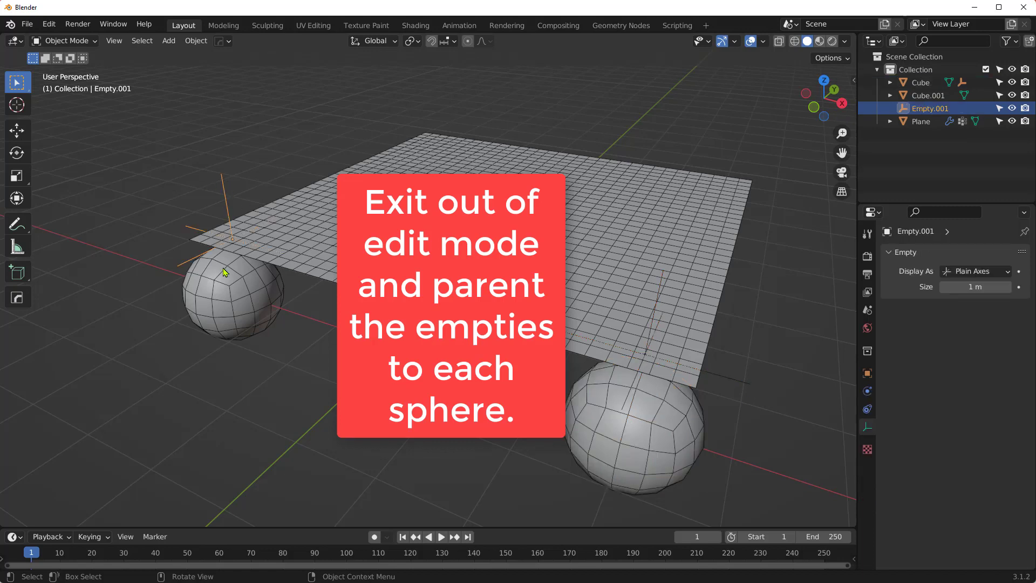
pyautogui.keyDown('shift'); pyautogui.click(225, 272); pyautogui.keyUp('shift')
pyautogui.hotkey('ctrl', 'p')
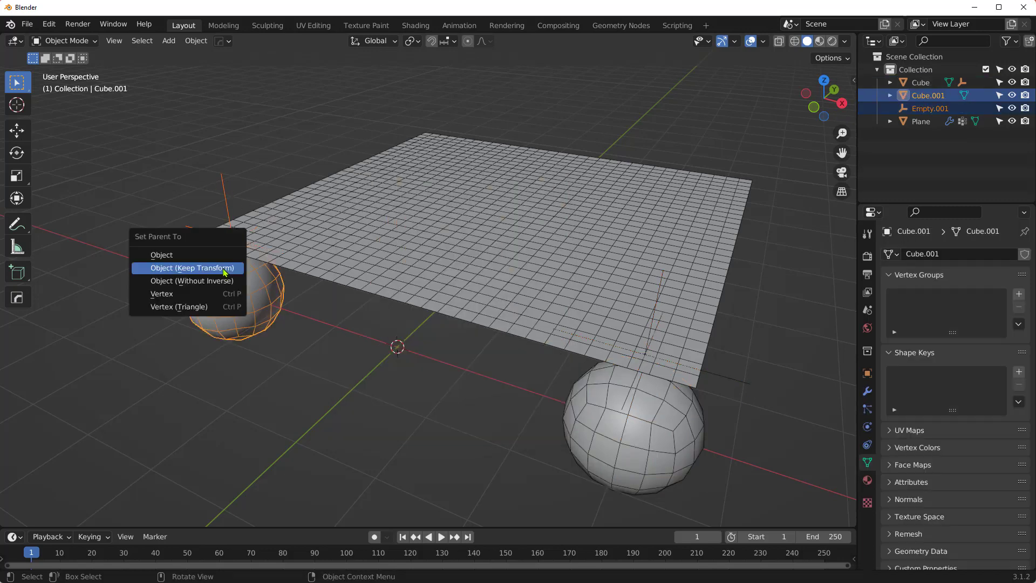
pyautogui.click(226, 270)
# Switch to the front view, enlarge the timeline and turn on auto keying.
pyautogui.press('`')
pyautogui.click(366, 327)
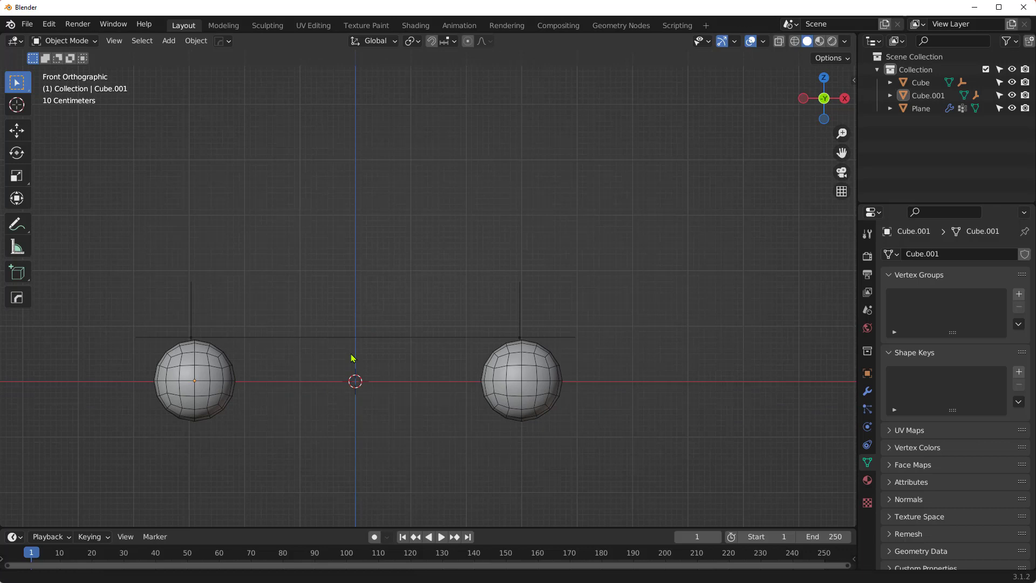
pyautogui.moveTo(343, 526); pyautogui.dragTo(346, 435)
pyautogui.click(375, 445)
# Insert a keyframe for both spheres at frame 1 and set the animation's end frame to 150.
pyautogui.click(511, 330)
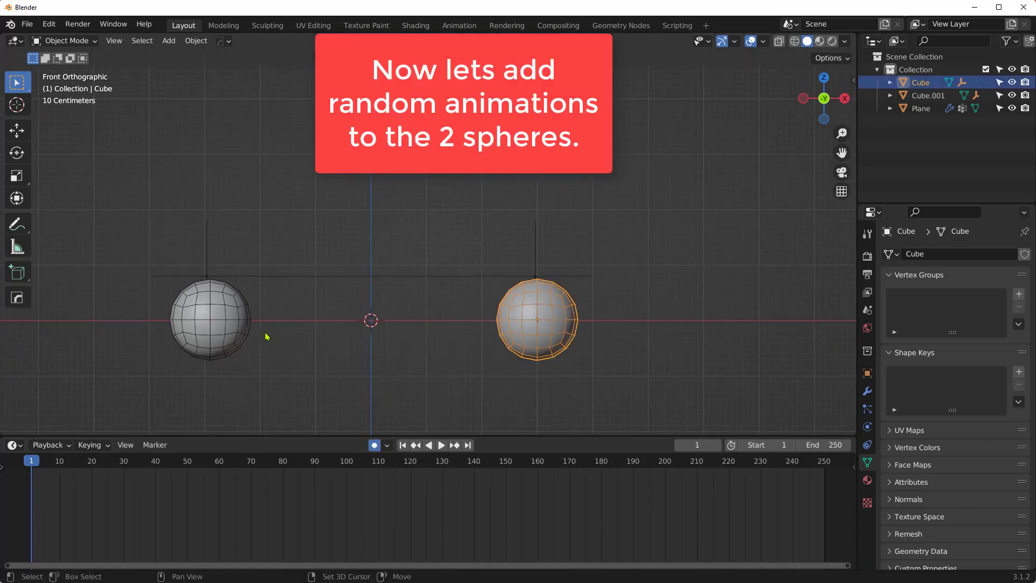
pyautogui.keyDown('shift'); pyautogui.click(218, 326); pyautogui.keyUp('shift')
pyautogui.keyDown('shift'); pyautogui.moveTo(276, 355); pyautogui.dragTo(370, 313, button='middle'); pyautogui.keyUp('shift')
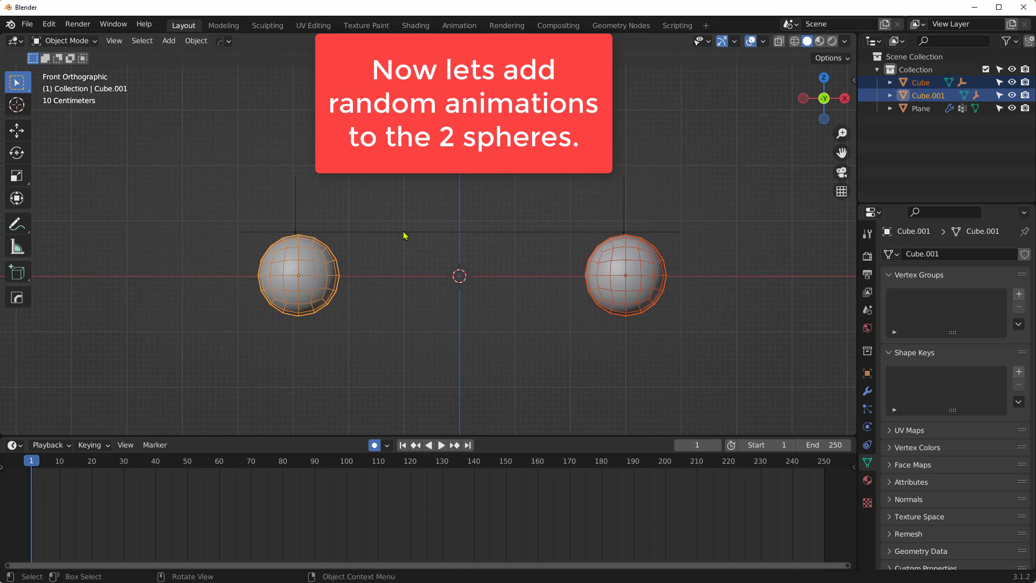
pyautogui.press('i')
pyautogui.click(459, 223)
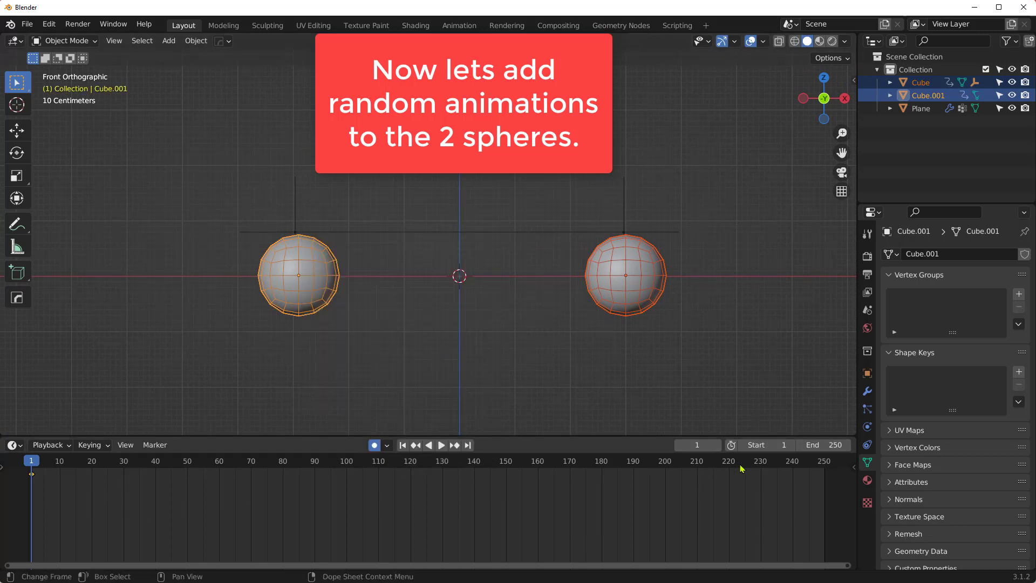
pyautogui.write('50')
pyautogui.press('Return')
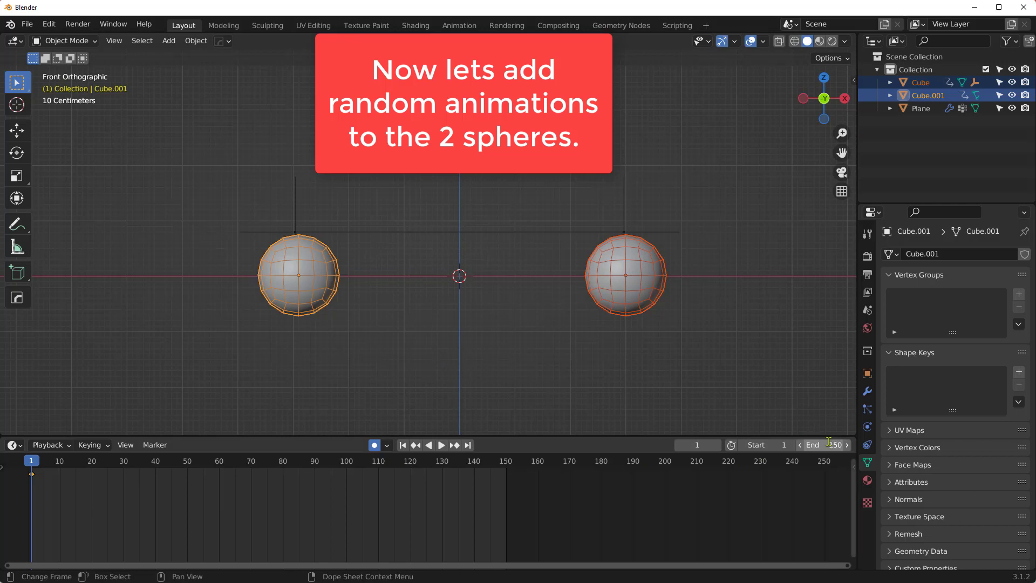
# At frame 20, lower the negative X sphere along Z and raise the positive X sphere about 2 m along Z.
pyautogui.click(92, 462)
pyautogui.click(343, 281)
pyautogui.click(310, 289)
pyautogui.press('g')
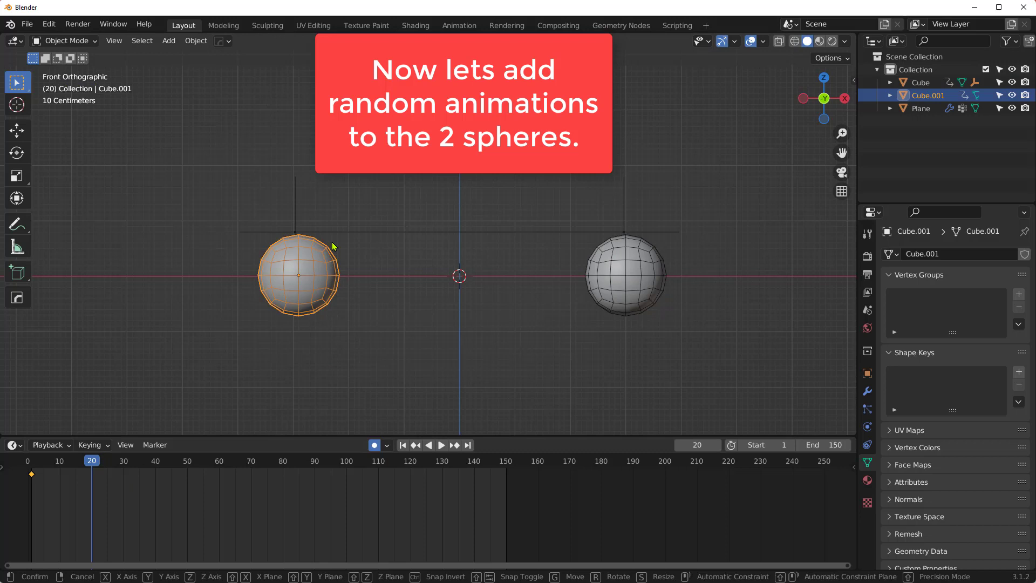
pyautogui.press('z')
pyautogui.click(337, 315)
pyautogui.click(609, 283)
pyautogui.press('g')
pyautogui.press('z')
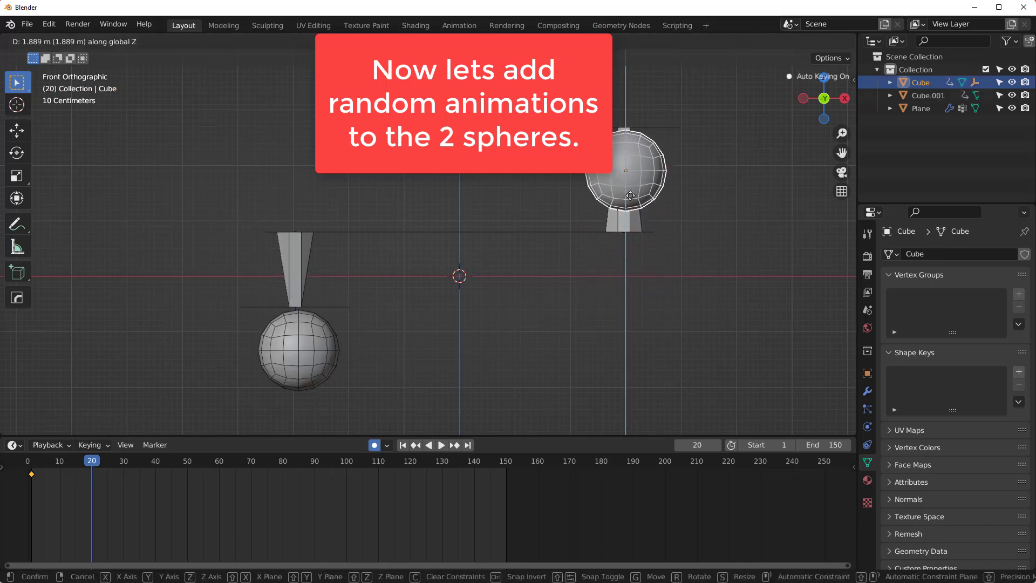
pyautogui.click(618, 167)
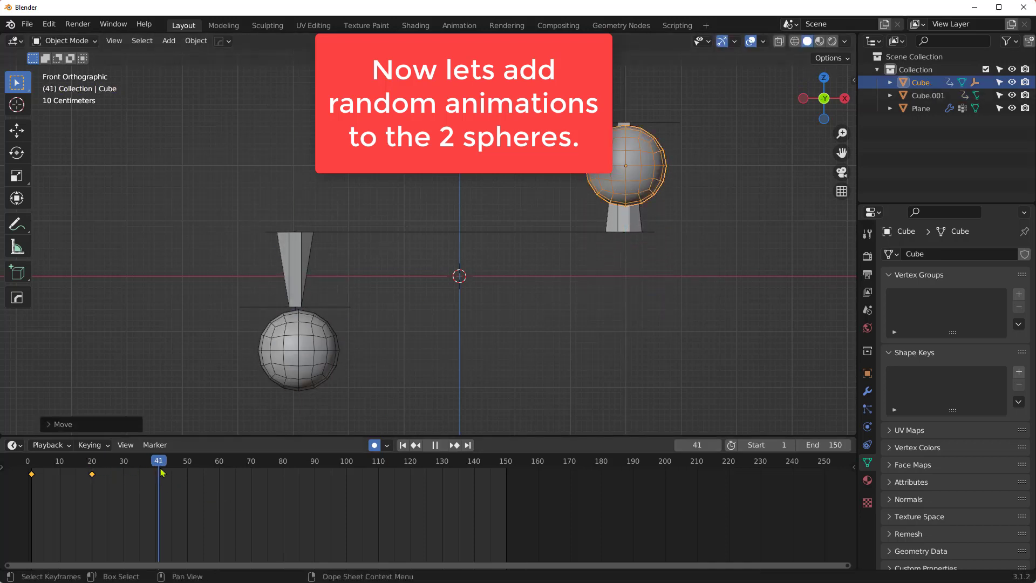
# At frame 41, lower the positive X sphere below the X axis and move the negative X sphere up and slightly inward by about 3.5 m.
pyautogui.press('space')
pyautogui.press('g')
pyautogui.press('z')
pyautogui.click(734, 333)
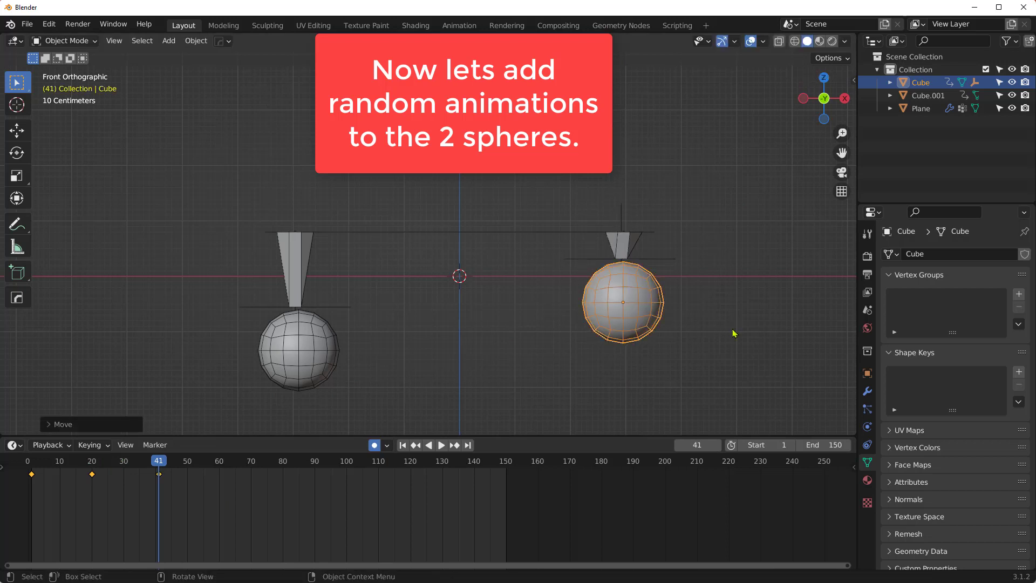
pyautogui.click(295, 360)
pyautogui.press('g')
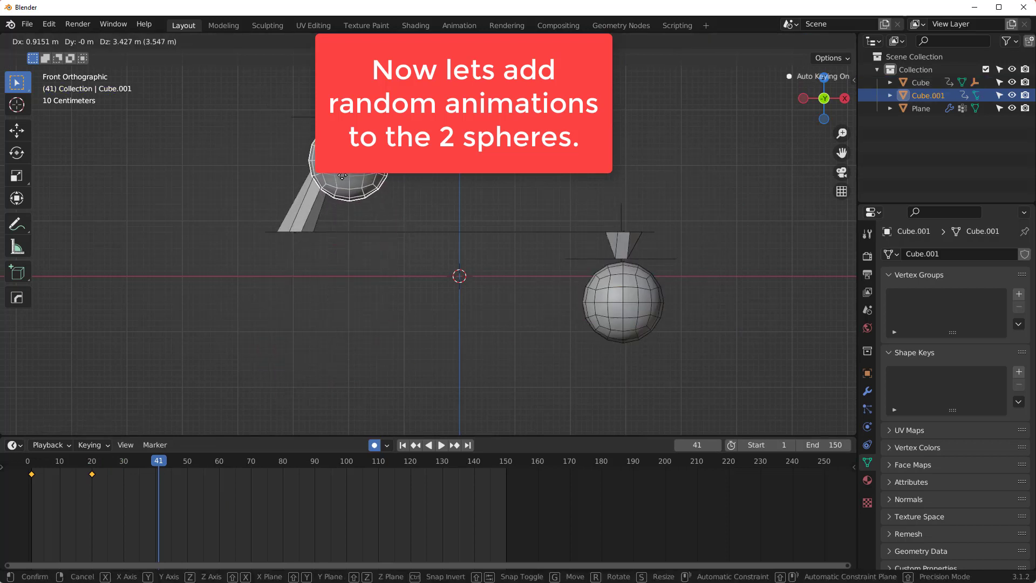
pyautogui.click(346, 171)
# At frame 63, move the negative X sphere down below the X axis and the positive X sphere up and inward.
pyautogui.press('space')
pyautogui.press('space')
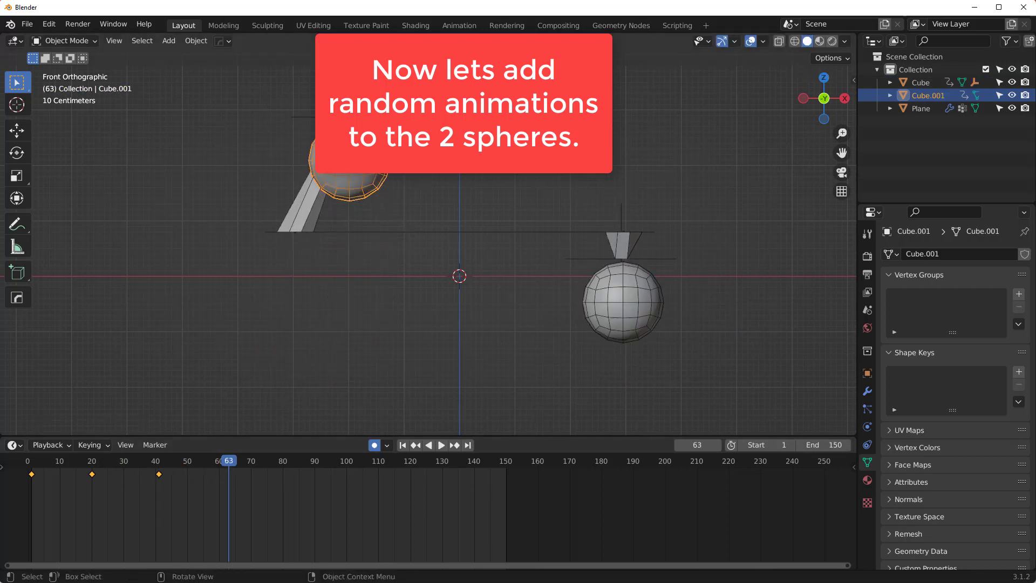
pyautogui.press('r')
pyautogui.click(323, 306)
pyautogui.click(638, 318)
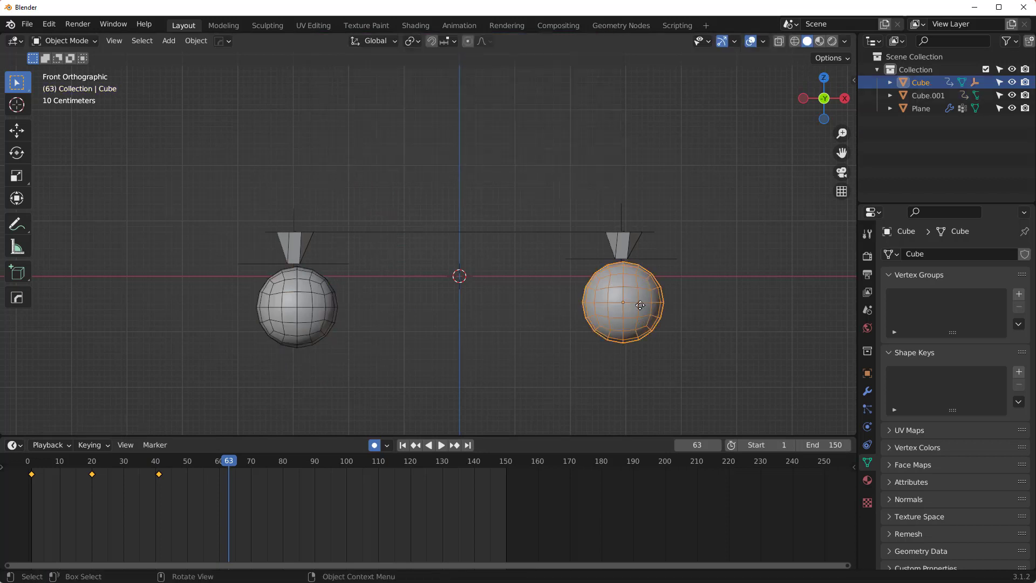
pyautogui.press('r')
pyautogui.click(575, 167)
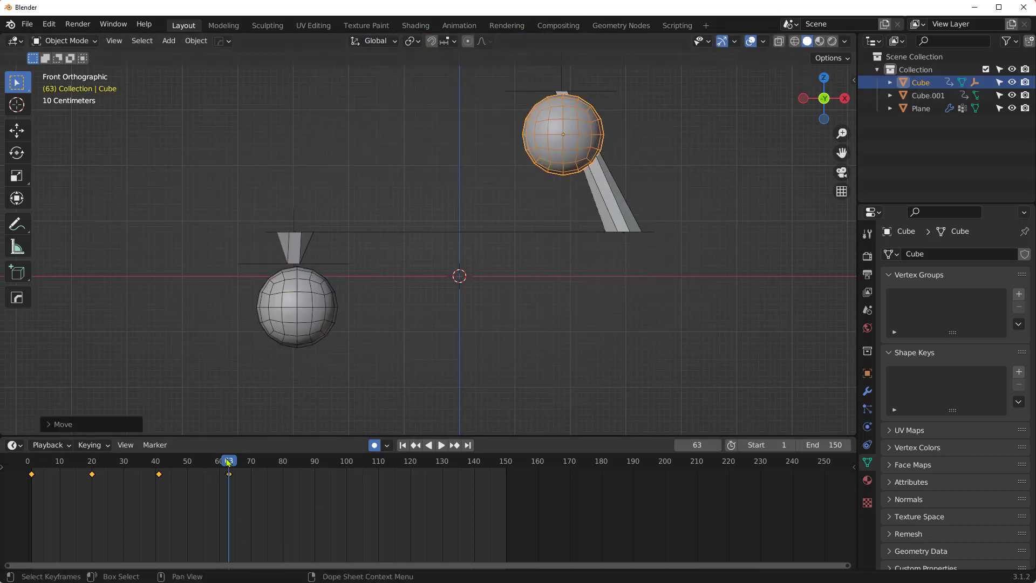
# At frame 85, move the positive X sphere down below the X axis and the negative X sphere up and inward.
pyautogui.press('space')
pyautogui.press('r')
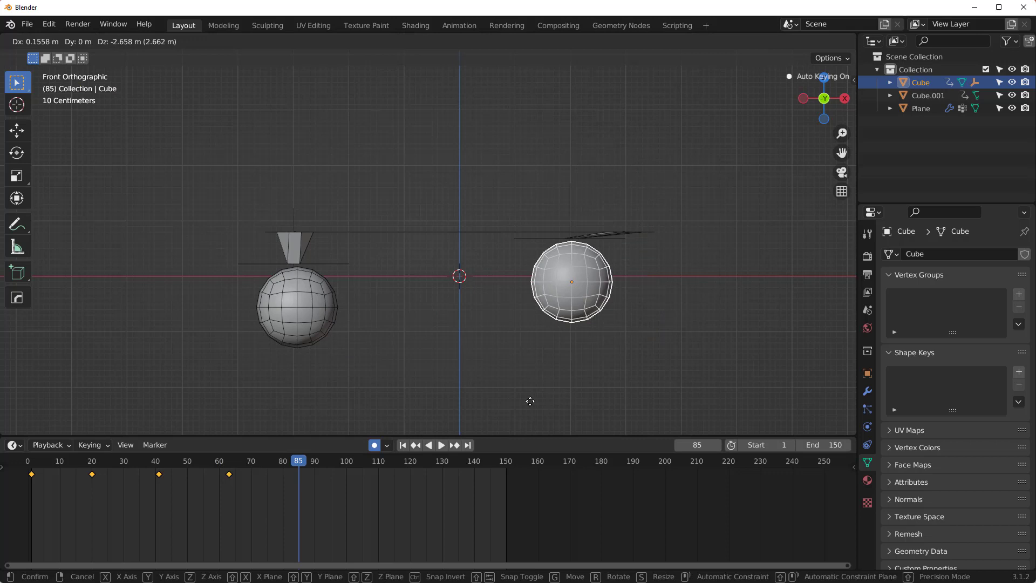
pyautogui.click(527, 419)
pyautogui.click(288, 309)
pyautogui.press('g')
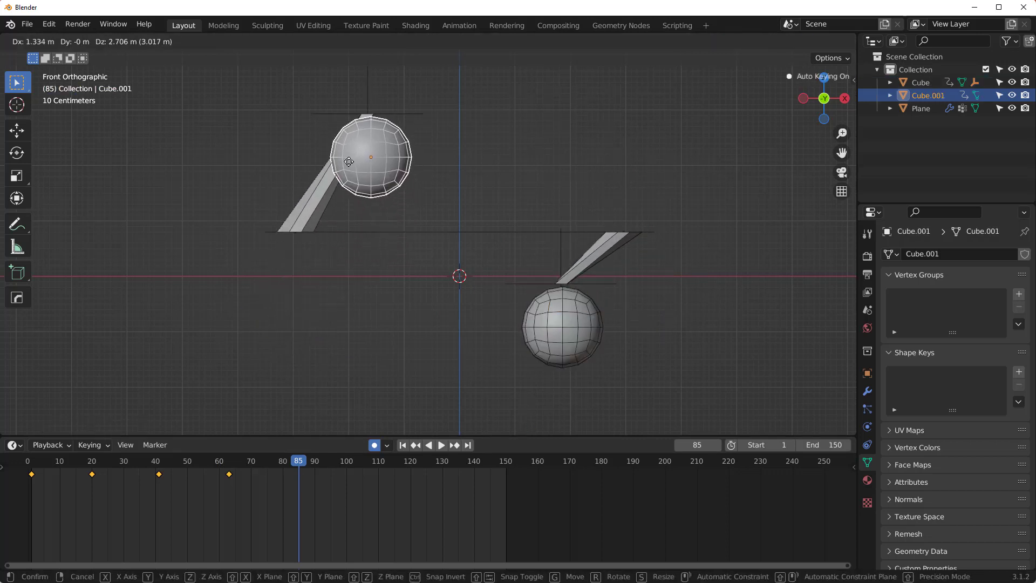
pyautogui.click(343, 179)
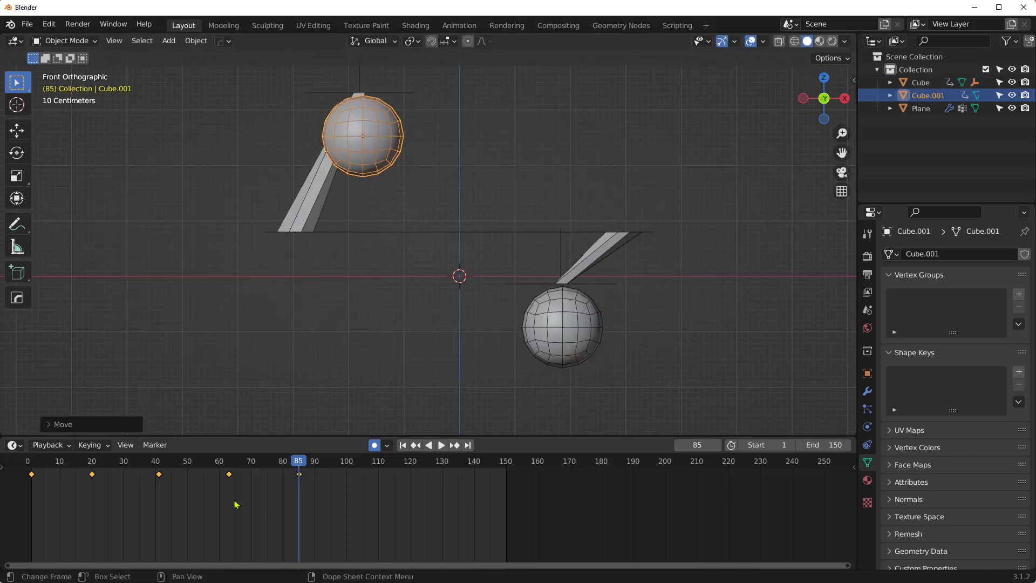
# Duplicate the frame 1 keyframes of both spheres to frame 100.
pyautogui.keyDown('shift'); pyautogui.click(583, 351); pyautogui.keyUp('shift')
pyautogui.moveTo(67, 526); pyautogui.dragTo(6, 456)
pyautogui.hotkey('shift', 'd')
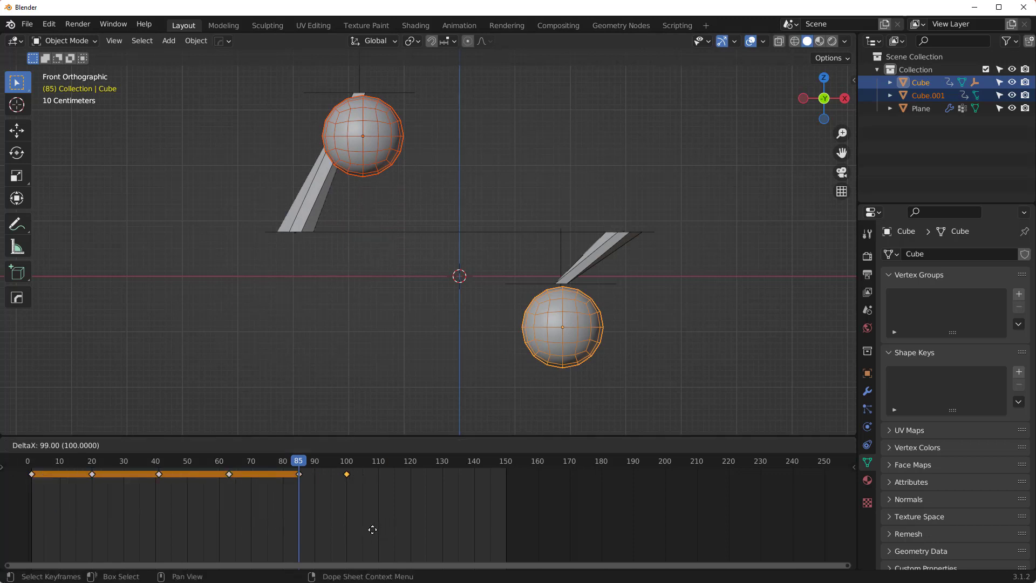
pyautogui.click(373, 530)
# Play back the sphere animation in a perspective view to check how the hooked plane follows.
pyautogui.click(393, 381)
pyautogui.moveTo(486, 359); pyautogui.dragTo(398, 384, button='middle')
pyautogui.press('space')
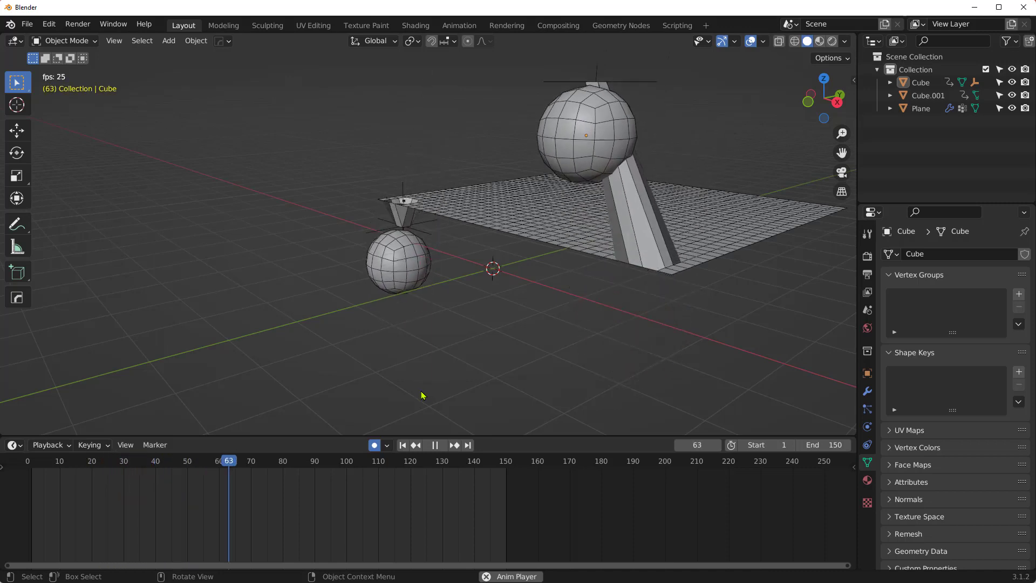
pyautogui.press('space')
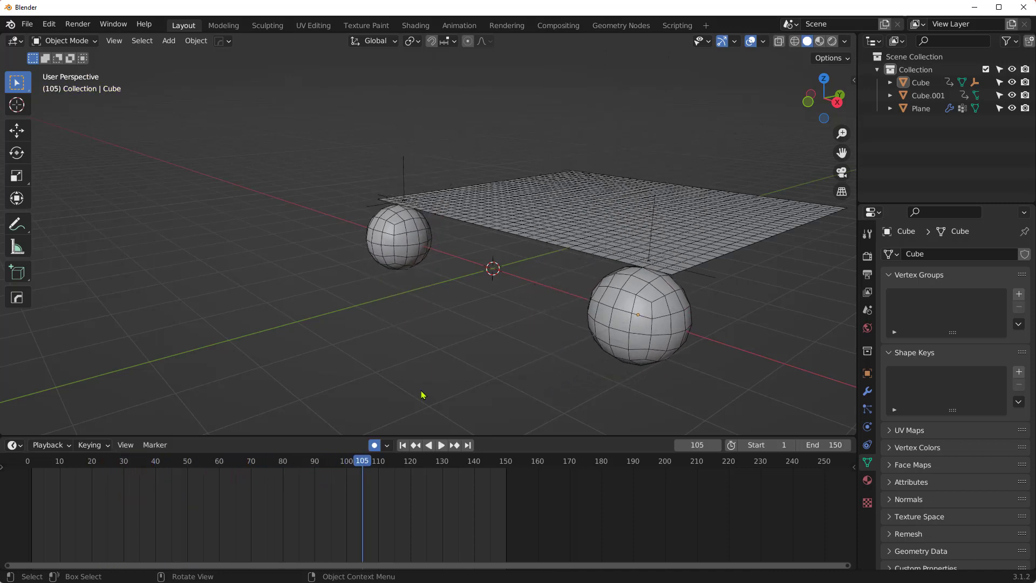
pyautogui.moveTo(421, 395); pyautogui.dragTo(380, 342, button='middle')
# Add Cloth physics to the plane and return the playhead to frame 1.
pyautogui.click(468, 247)
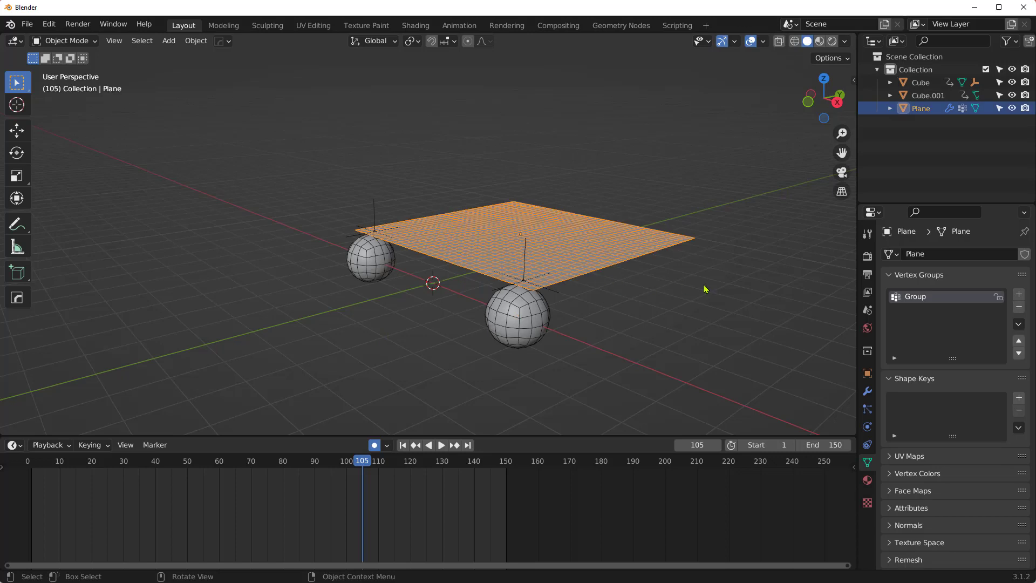
pyautogui.click(870, 426)
pyautogui.click(955, 282)
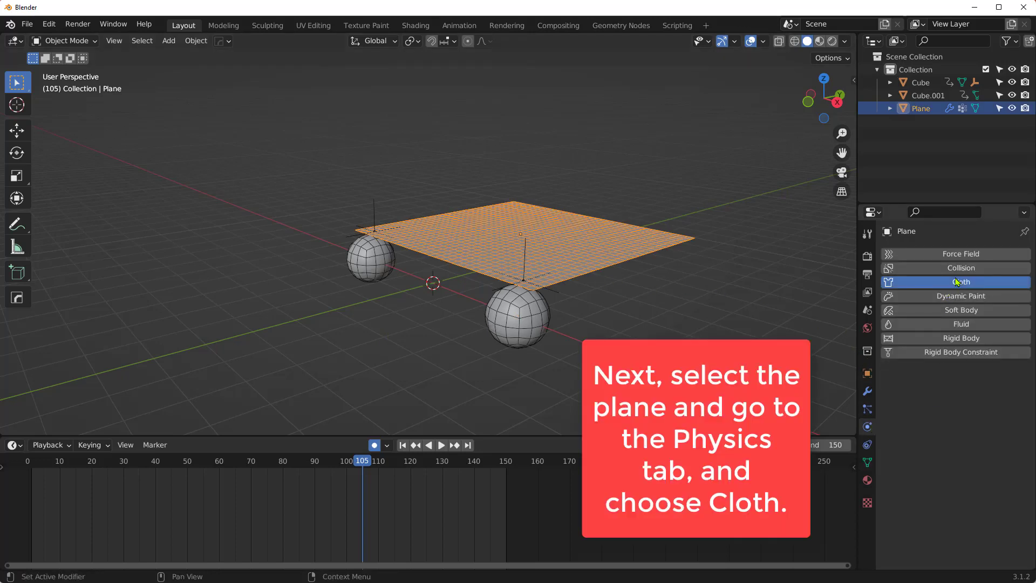
pyautogui.hotkey('shift', 'Left')
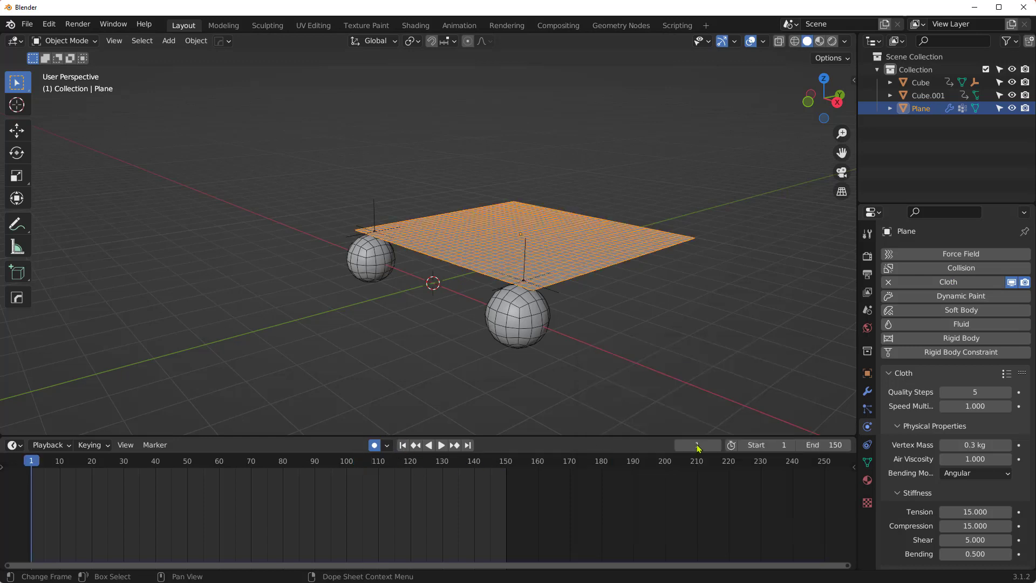
# Set the plane's cloth Pin Group to the vertex group Group in the Shape settings.
pyautogui.scroll(-8, 899, 375)
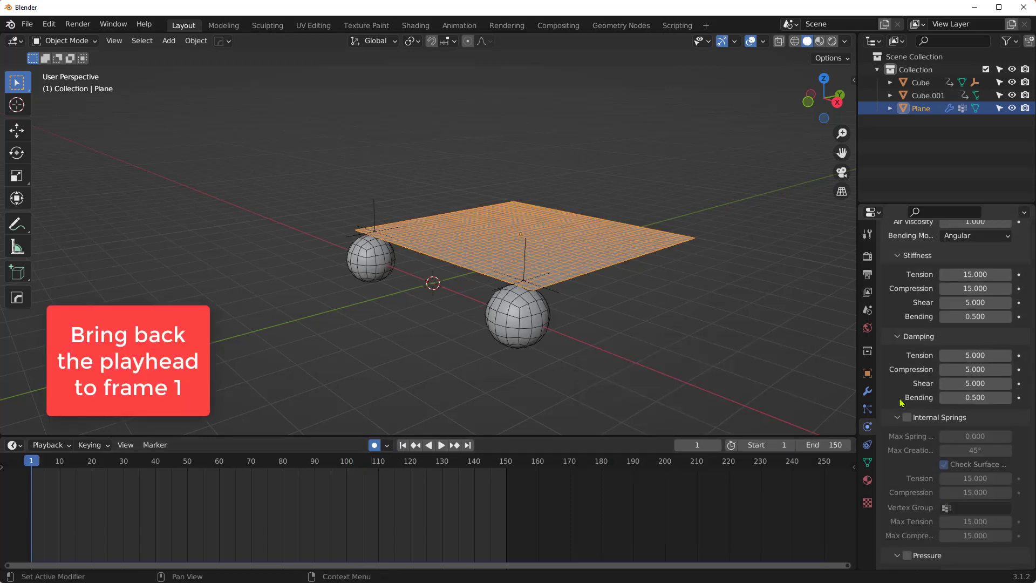
pyautogui.click(900, 512)
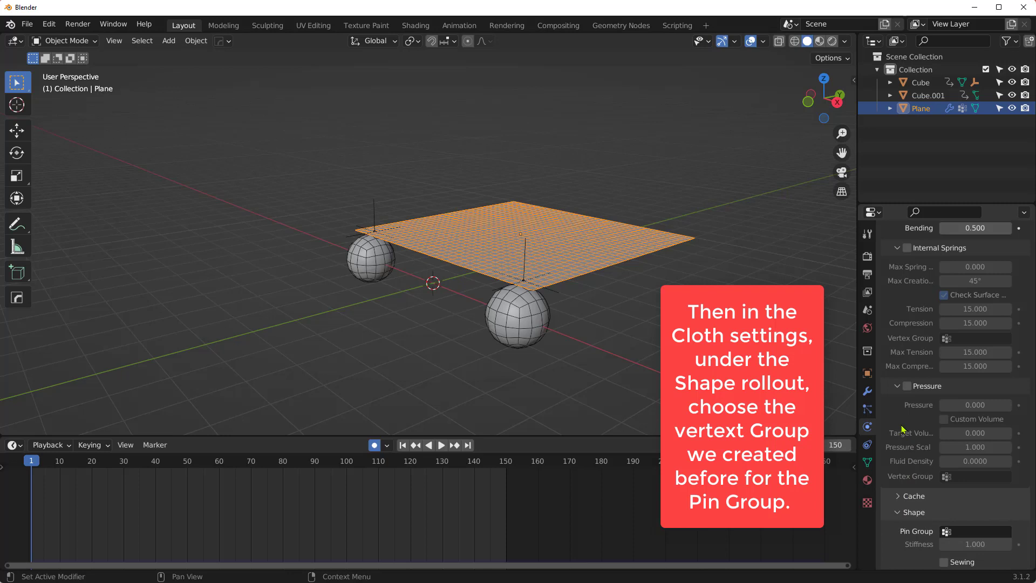
pyautogui.scroll(-4, 896, 410)
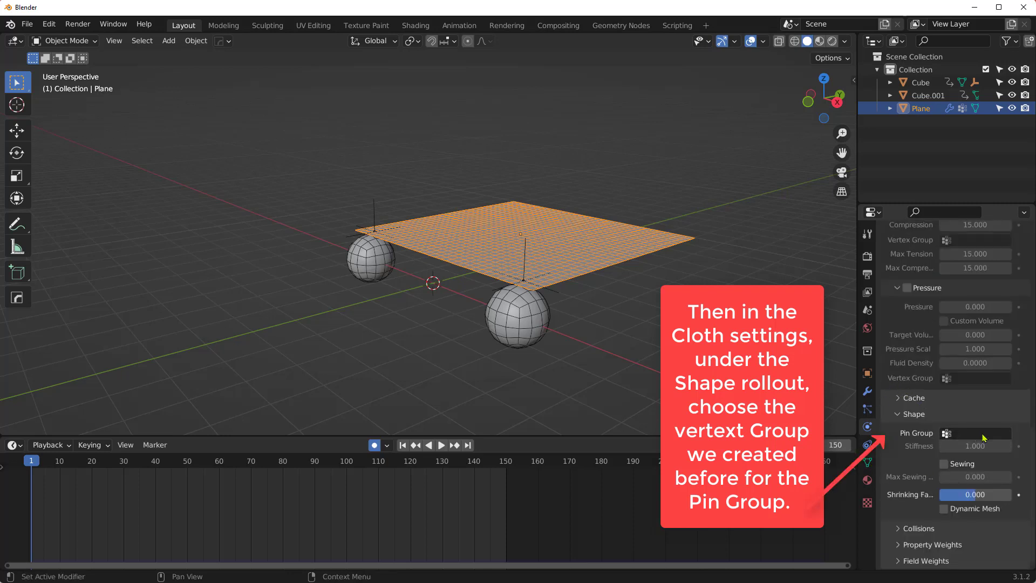
pyautogui.click(983, 434)
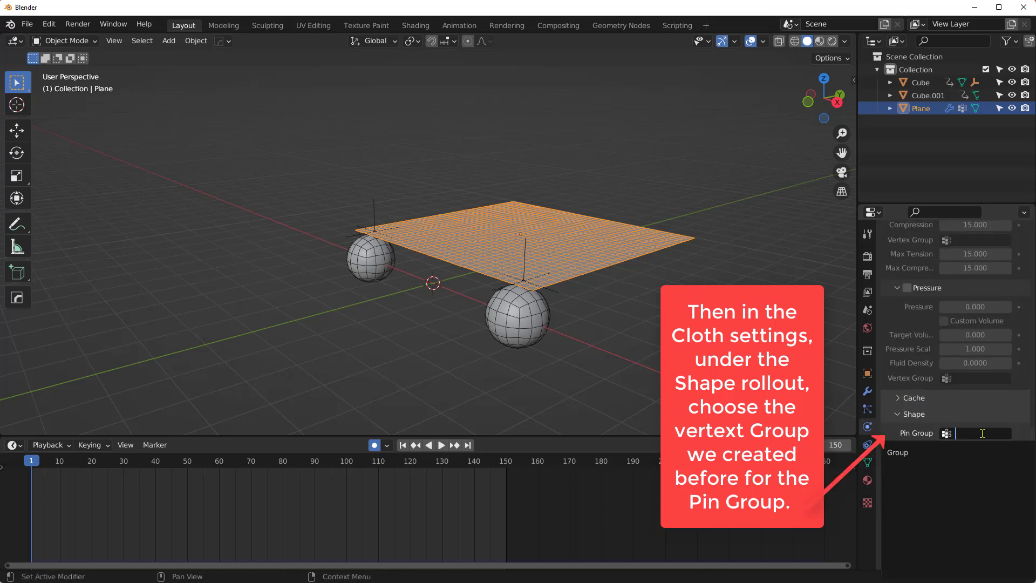
pyautogui.click(905, 452)
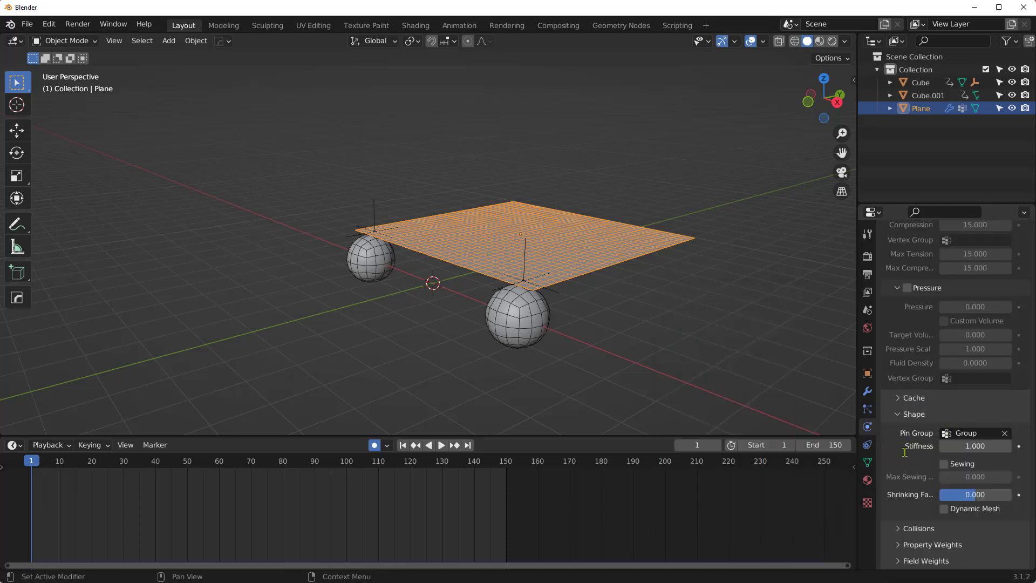
# Deselect the plane and play back the pinned cloth simulation to check its motion with the spheres.
pyautogui.click(735, 319)
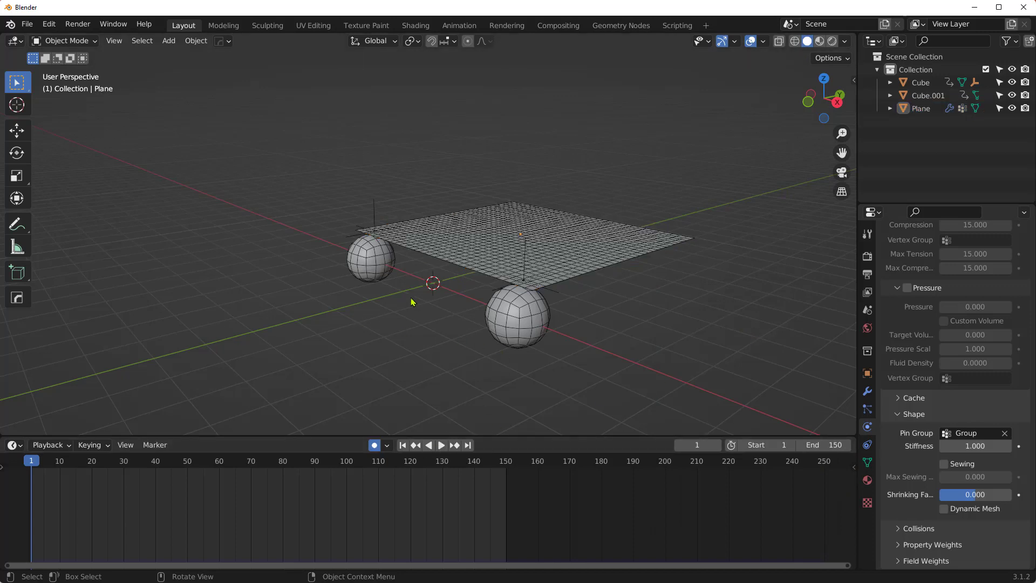
pyautogui.press('space')
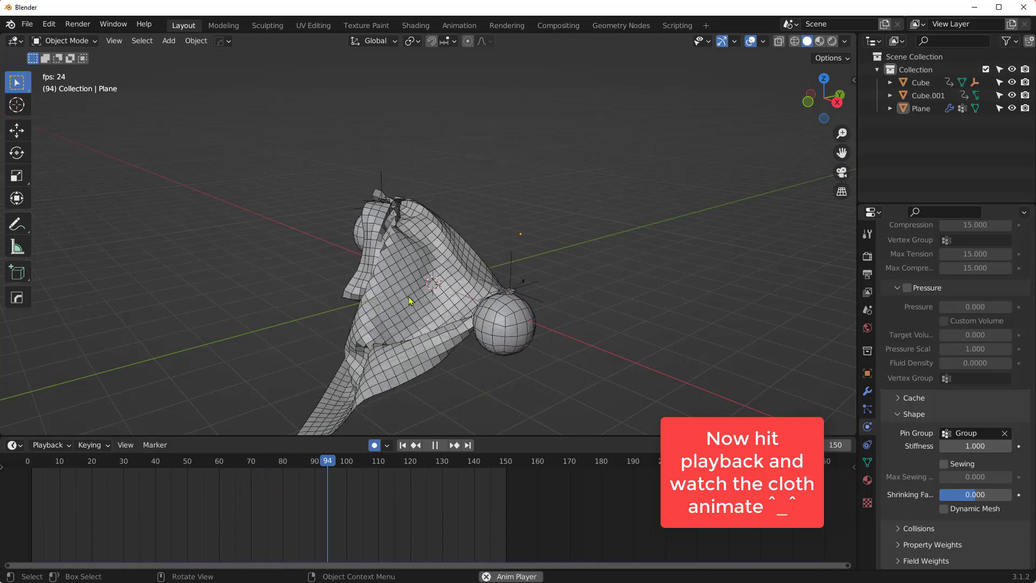
pyautogui.press('space')
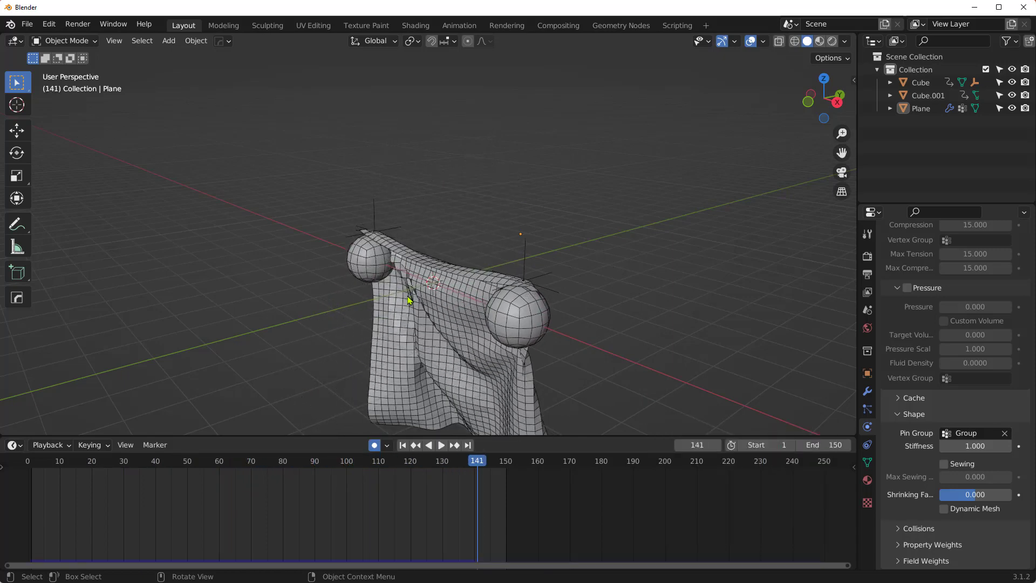
# Enable Self Collisions on the cloth with Friction set to 1, and play back the simulation.
pyautogui.click(910, 526)
pyautogui.scroll(-7, 891, 459)
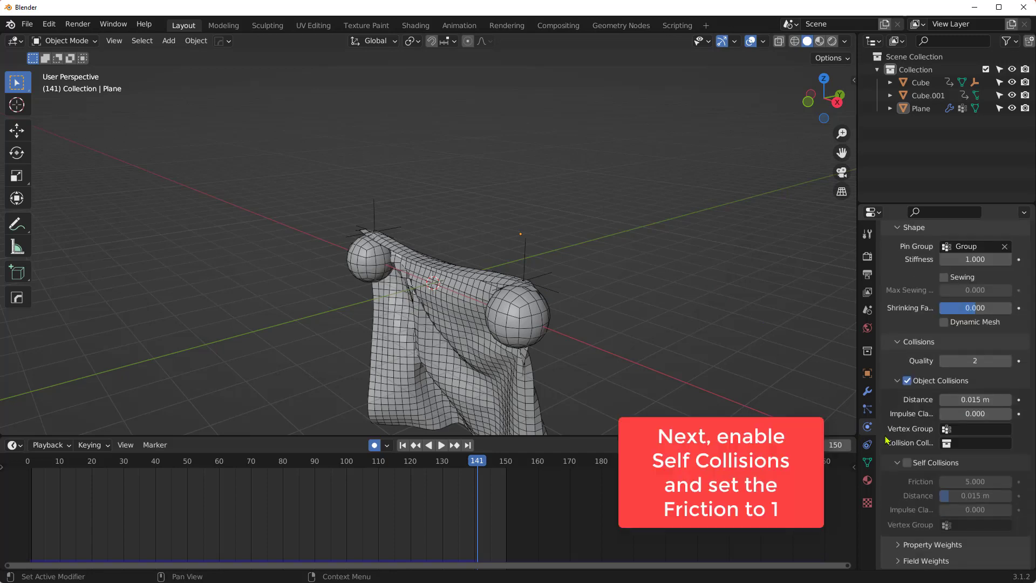
pyautogui.click(908, 463)
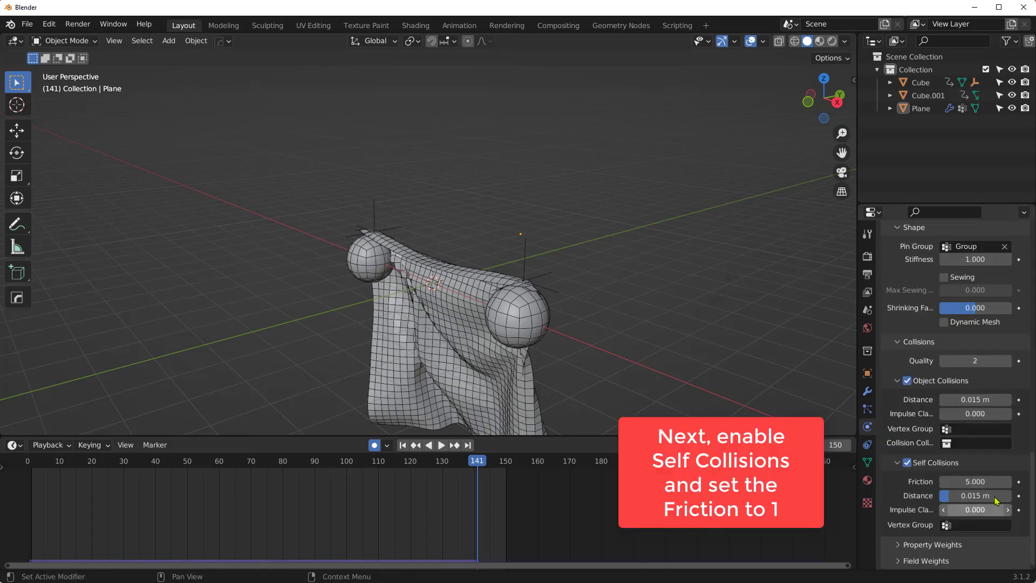
pyautogui.click(987, 482)
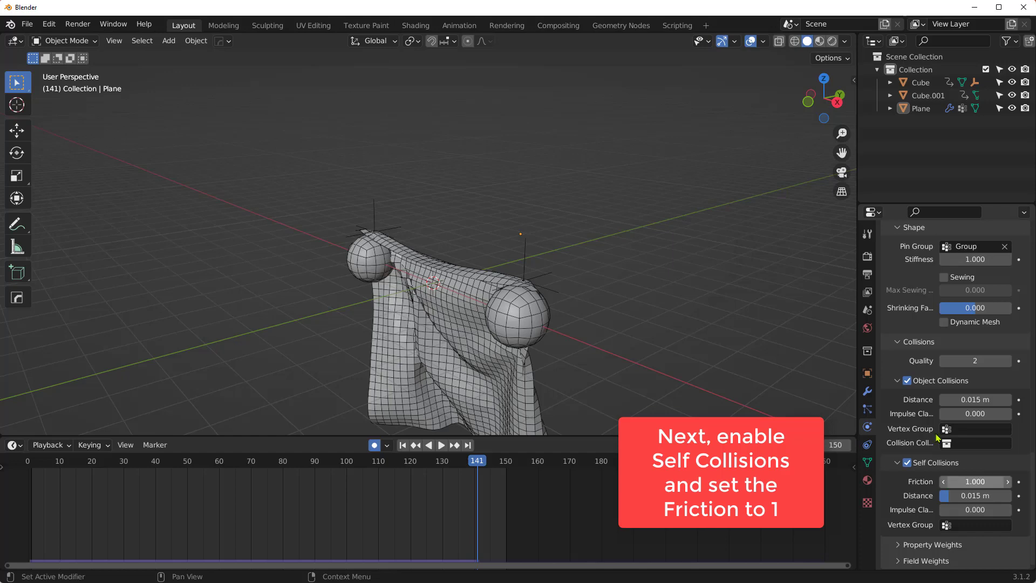
pyautogui.press('space')
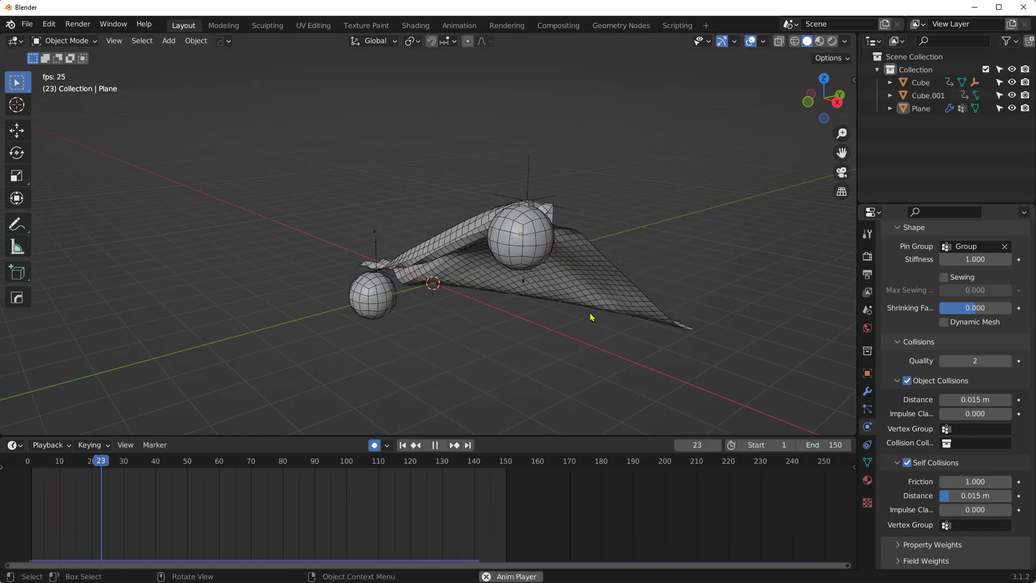
pyautogui.press('space')
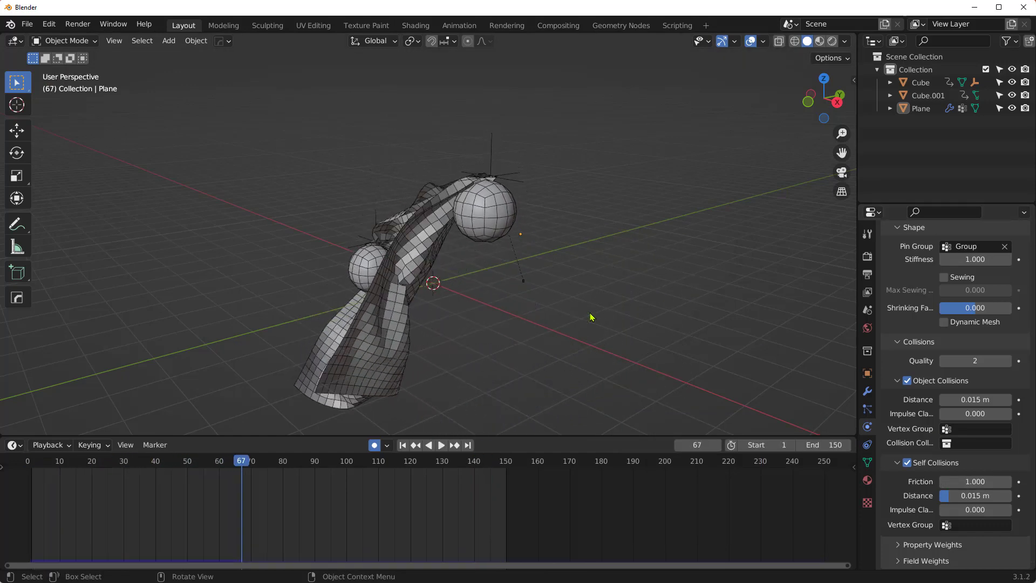
# Add Collision physics to both spheres.
pyautogui.click(489, 222)
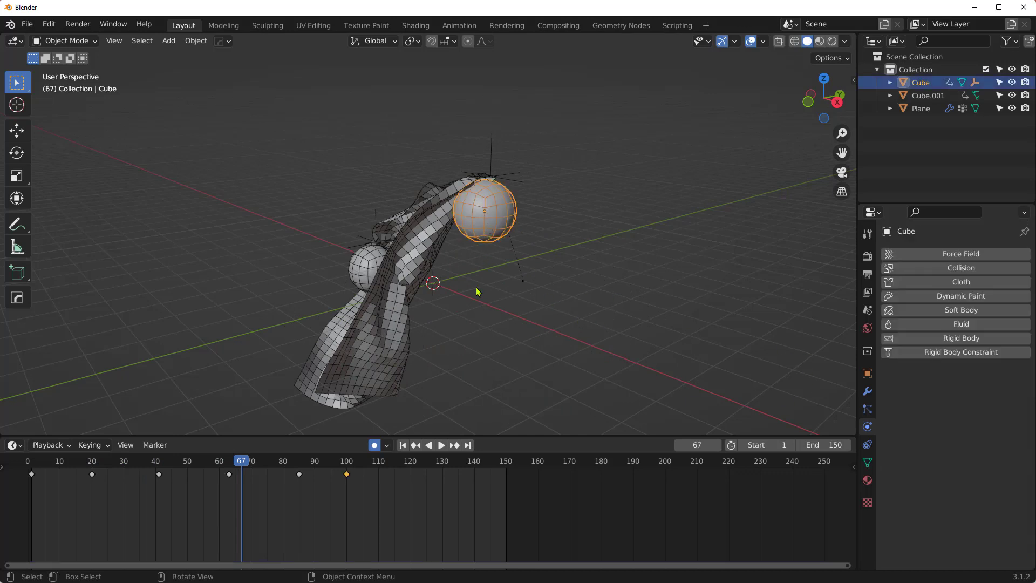
pyautogui.click(940, 268)
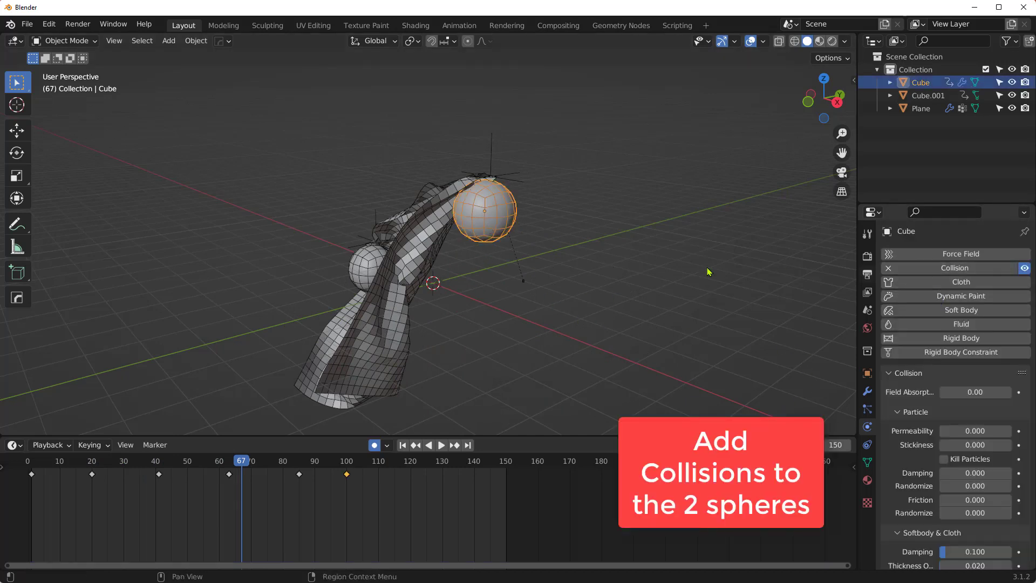
pyautogui.click(365, 272)
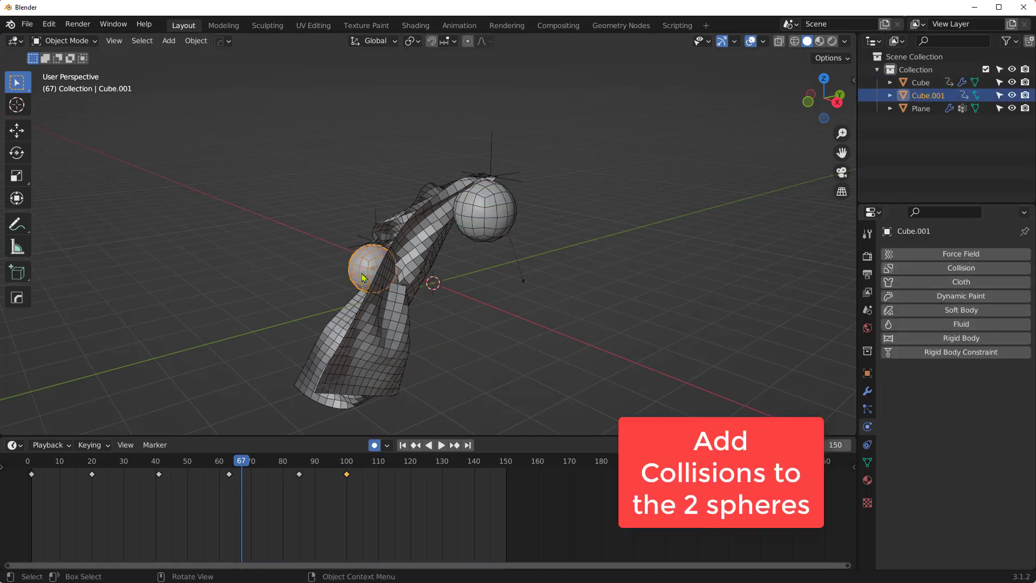
pyautogui.click(962, 267)
# Return to frame 1 and play back the simulation to check how the cloth collides with the spheres.
pyautogui.click(404, 447)
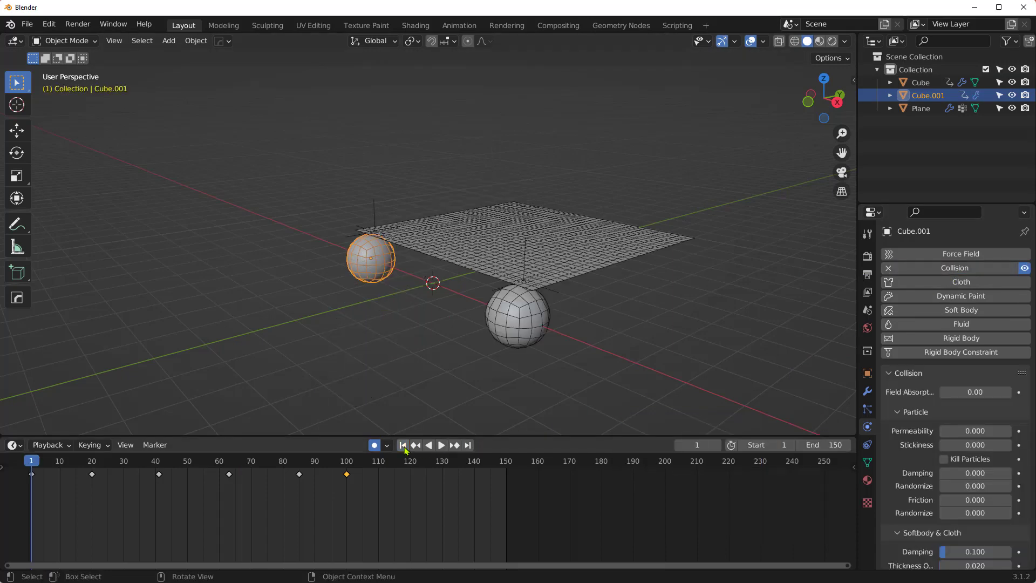
pyautogui.click(696, 340)
pyautogui.press('space')
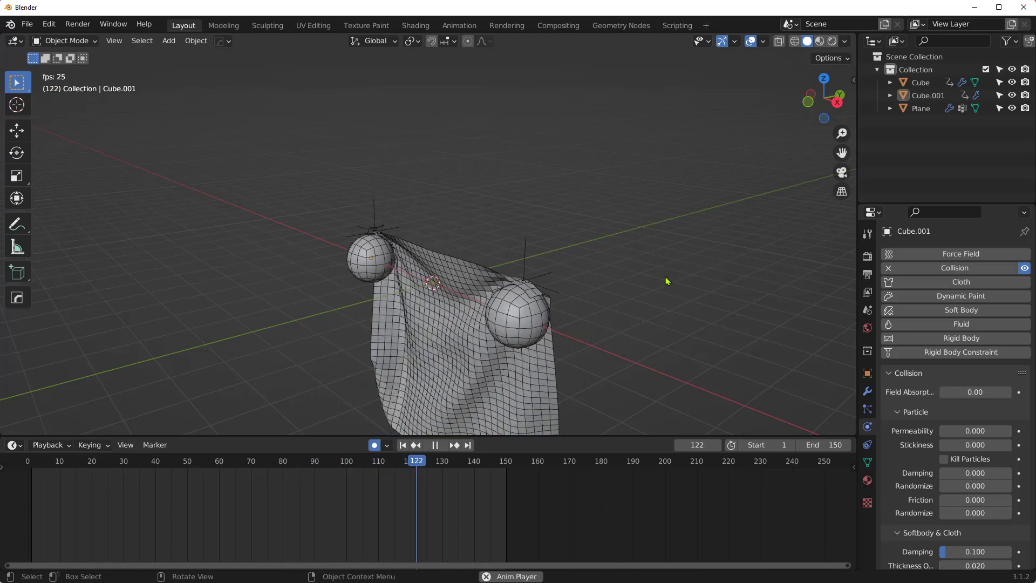
pyautogui.press('space')
# Add a Wind force field and move it along the Y axis to one side of the cloth.
pyautogui.scroll(-4, 429, 329)
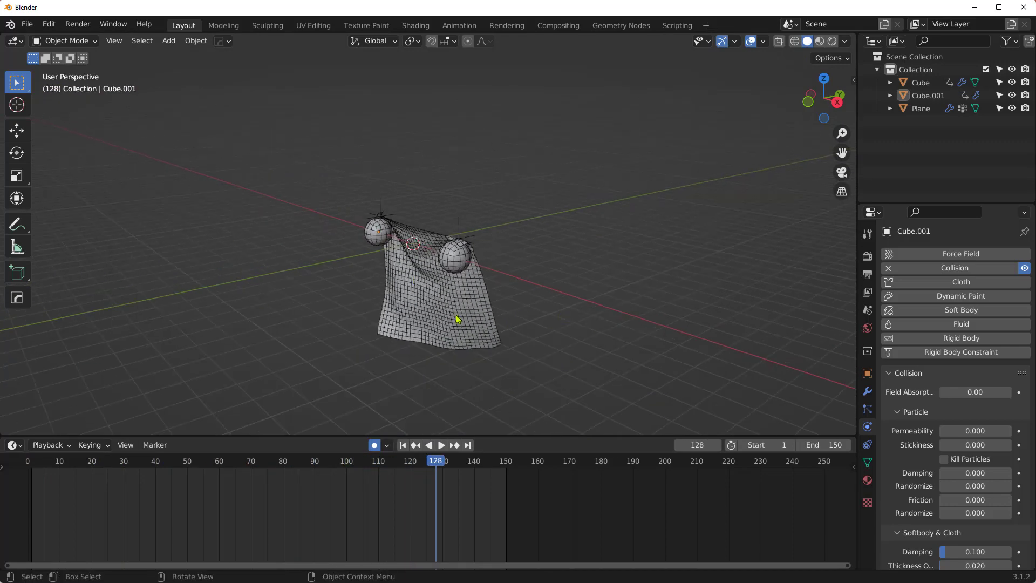
pyautogui.moveTo(456, 319); pyautogui.dragTo(388, 271, button='middle')
pyautogui.hotkey('shift', 'a')
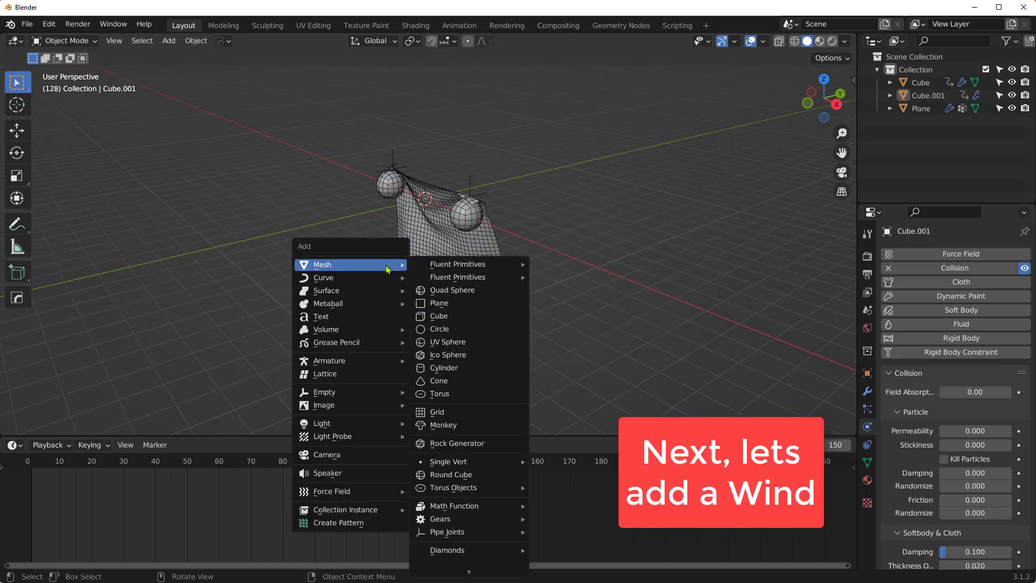
pyautogui.moveTo(376, 497)
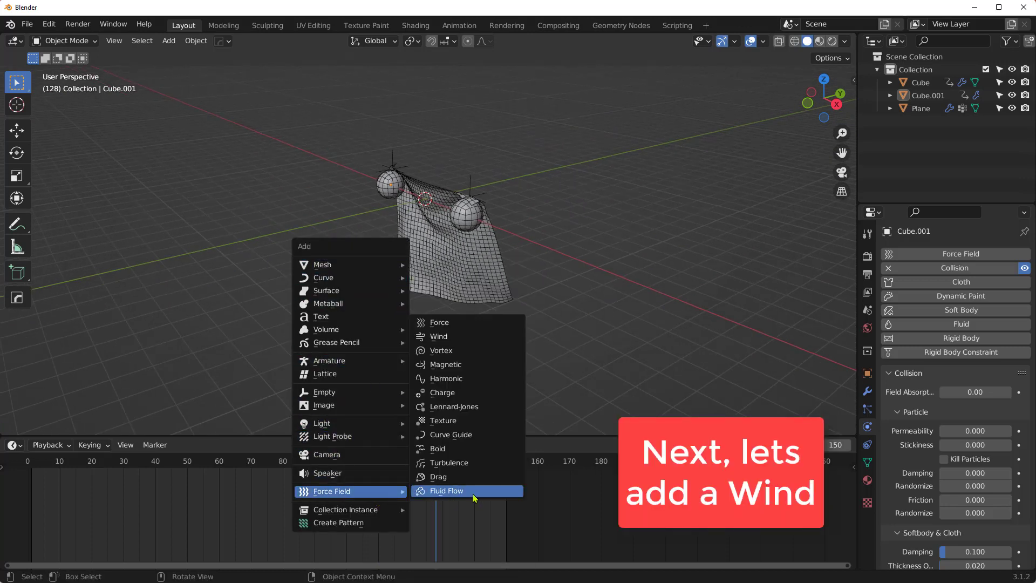
pyautogui.click(448, 336)
pyautogui.press('g')
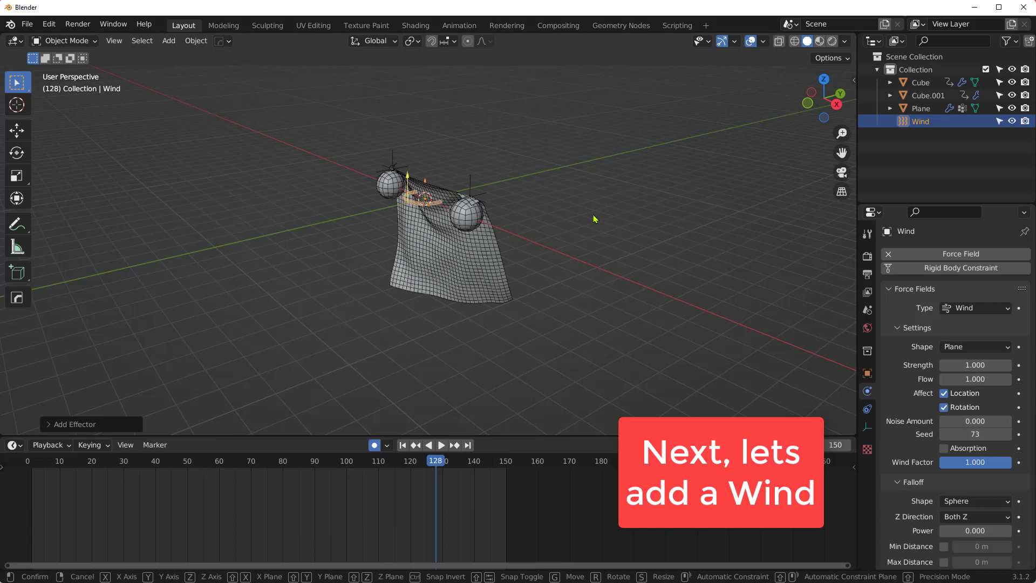
pyautogui.press('y')
pyautogui.click(509, 241)
# Rotate the wind about -52 degrees around the X axis to aim at the cloth, and lower it along Z.
pyautogui.press('r')
pyautogui.press('x')
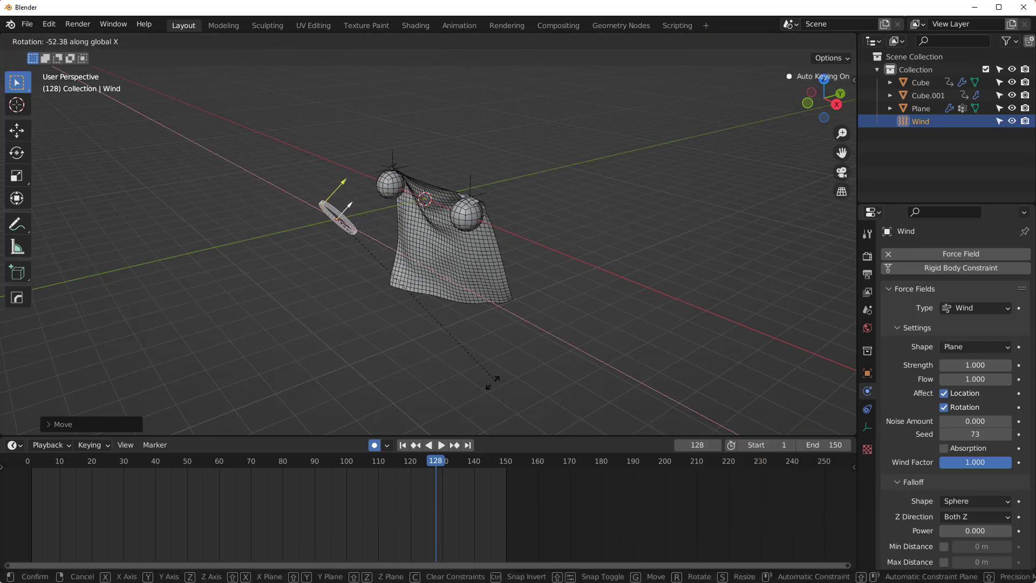
pyautogui.click(493, 382)
pyautogui.press('g')
pyautogui.press('z')
pyautogui.click(403, 233)
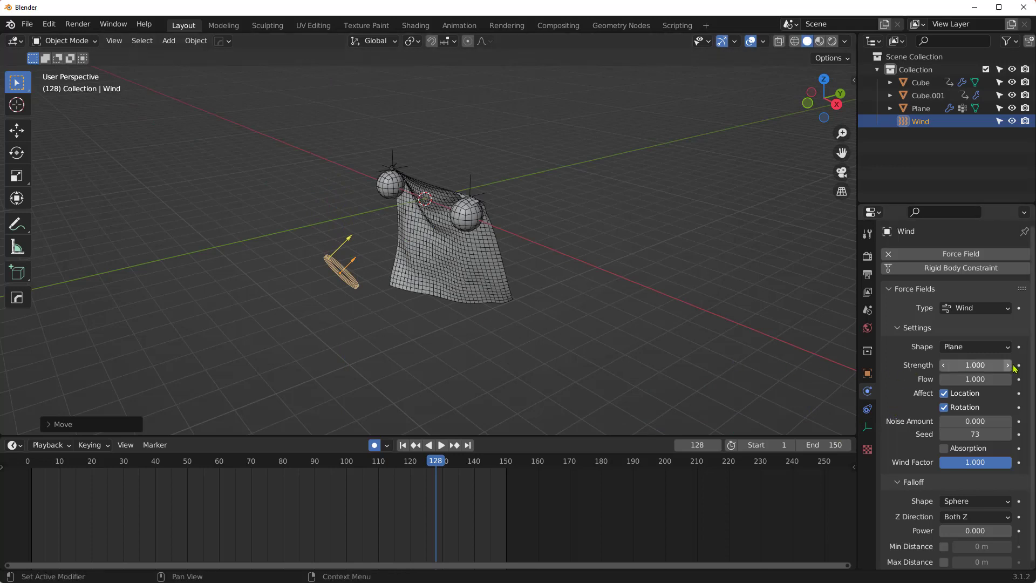
# While the simulation plays, set the wind's Flow to 0.9 and its Strength to 159.3.
pyautogui.press('space')
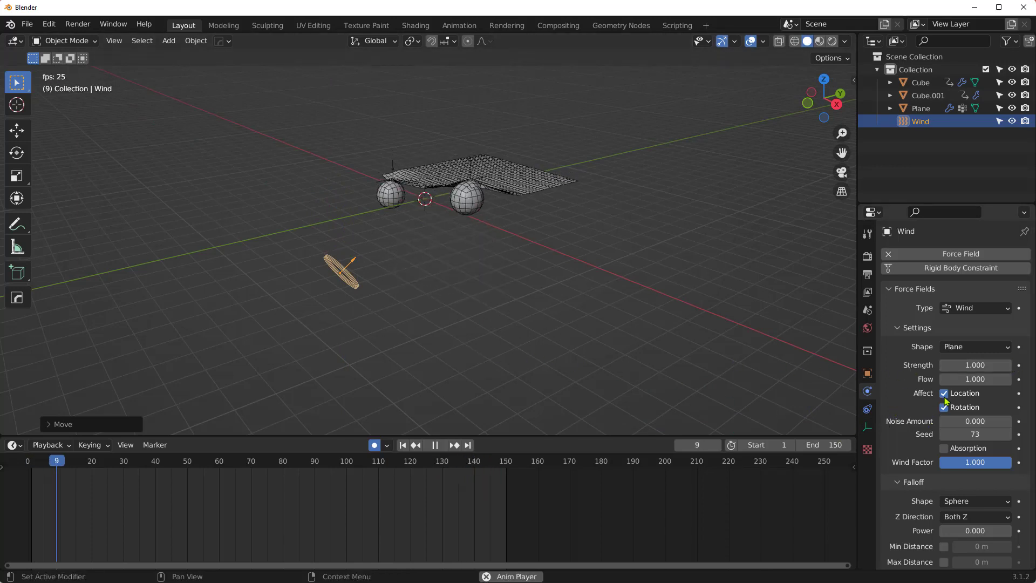
pyautogui.moveTo(956, 365); pyautogui.dragTo(1030, 365)
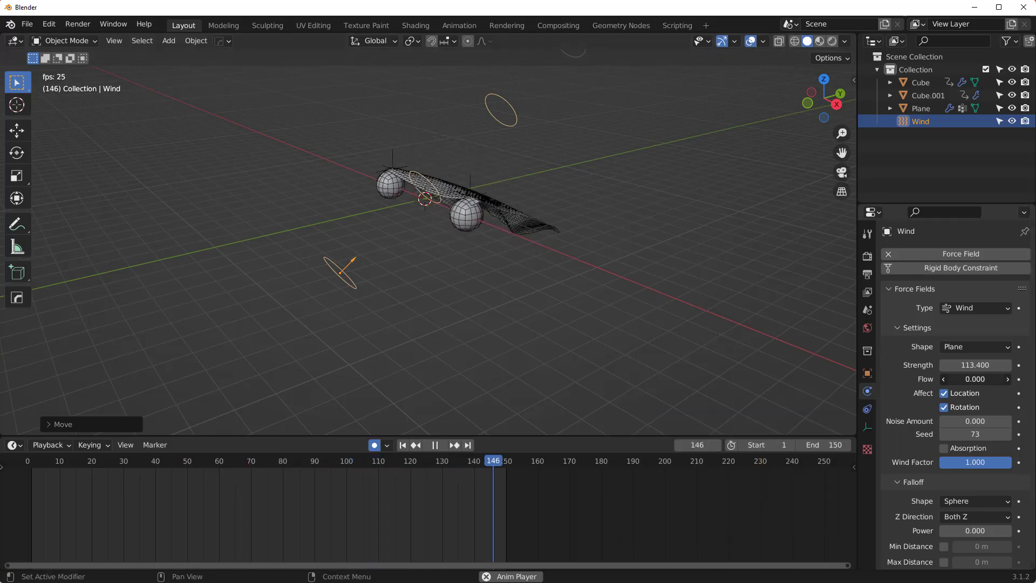
pyautogui.moveTo(975, 380); pyautogui.dragTo(978, 379)
pyautogui.click(720, 381)
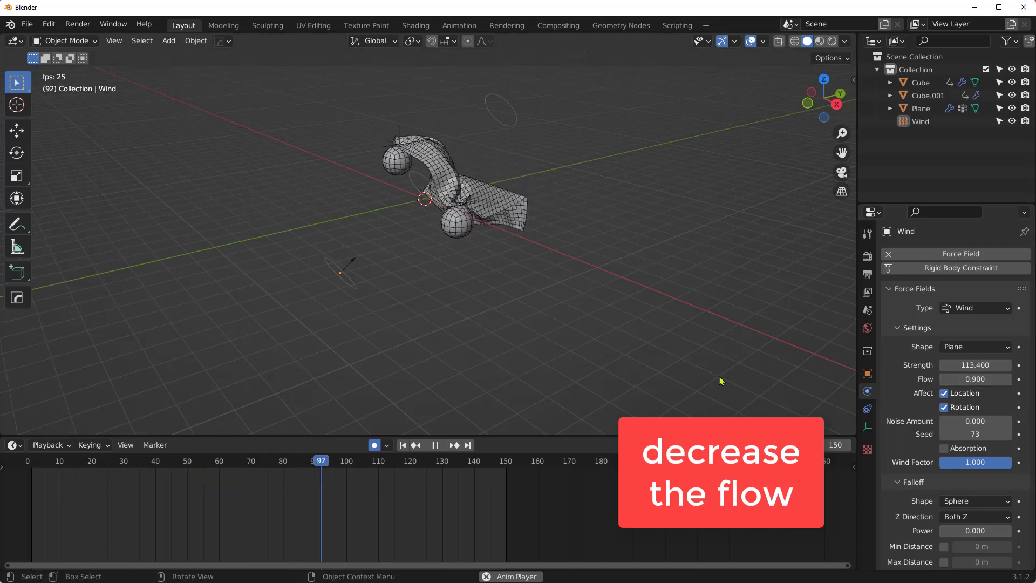
pyautogui.moveTo(976, 365); pyautogui.dragTo(1034, 365)
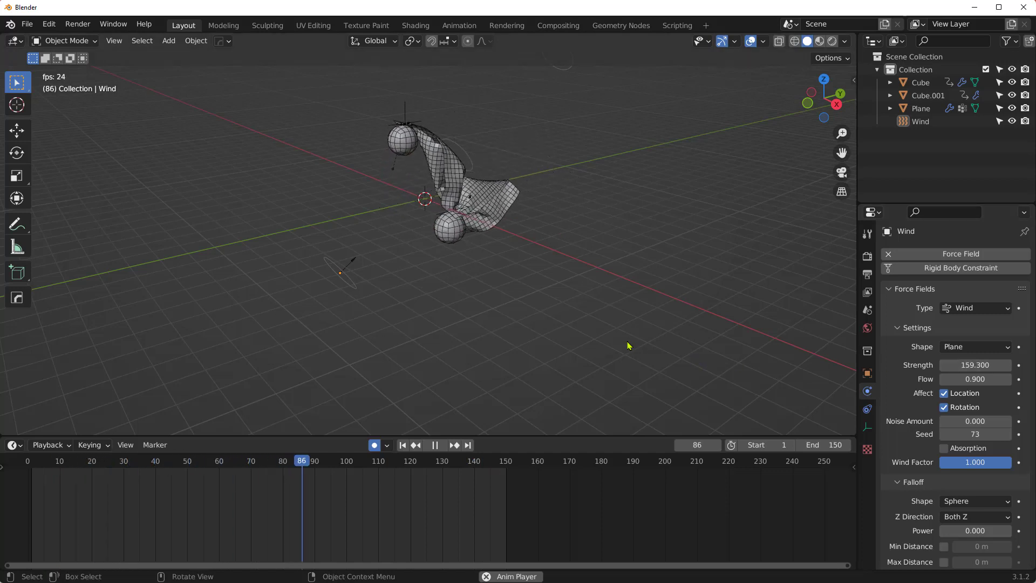
pyautogui.press('space')
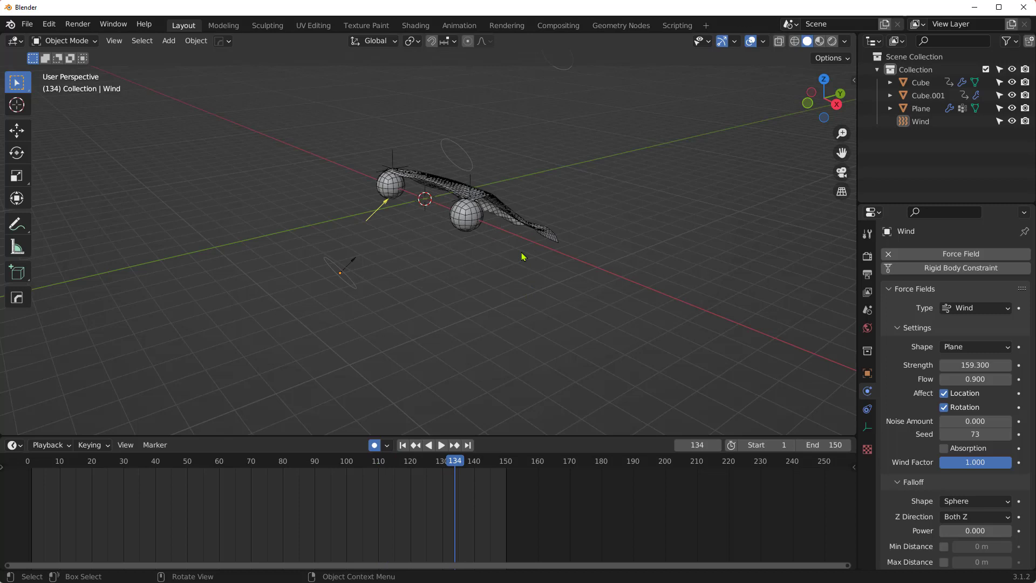
# Apply the Silk cloth preset to the plane.
pyautogui.click(516, 215)
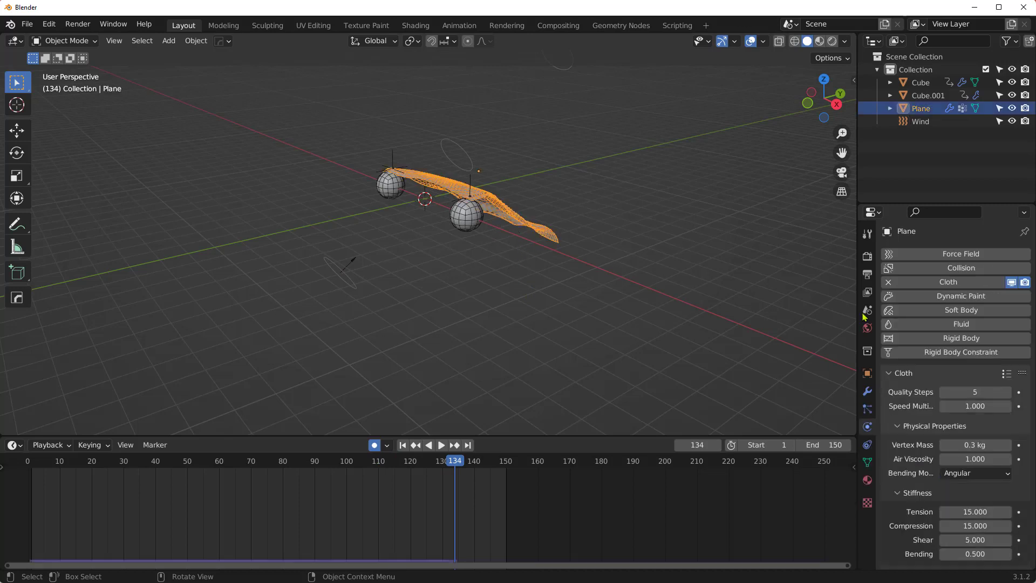
pyautogui.click(1006, 377)
pyautogui.click(964, 327)
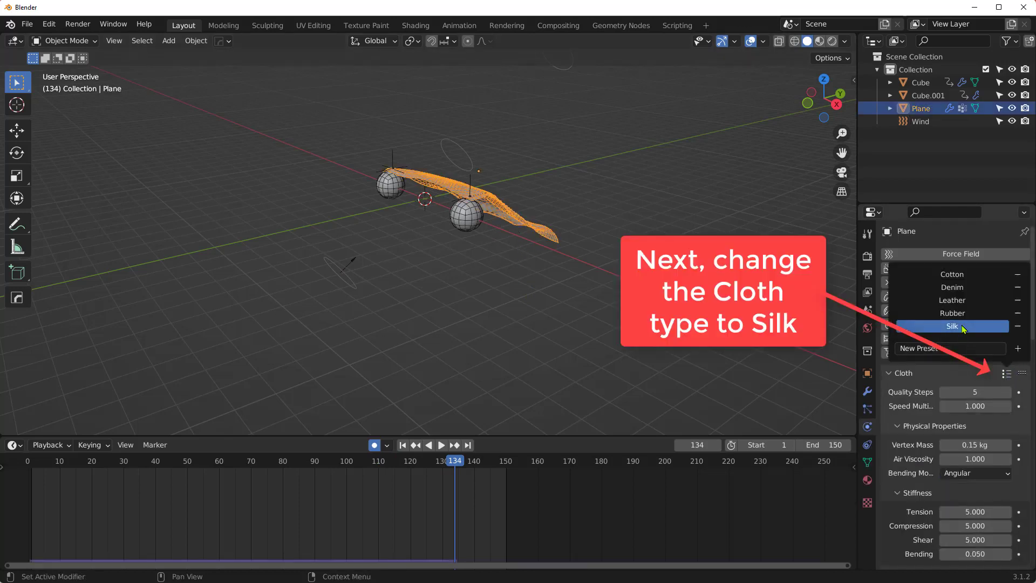
# Play back the silk cloth simulation from frame 1 to check how it moves in the wind.
pyautogui.hotkey('shift', 'Left')
pyautogui.moveTo(419, 354); pyautogui.dragTo(513, 297, button='middle')
pyautogui.press('space')
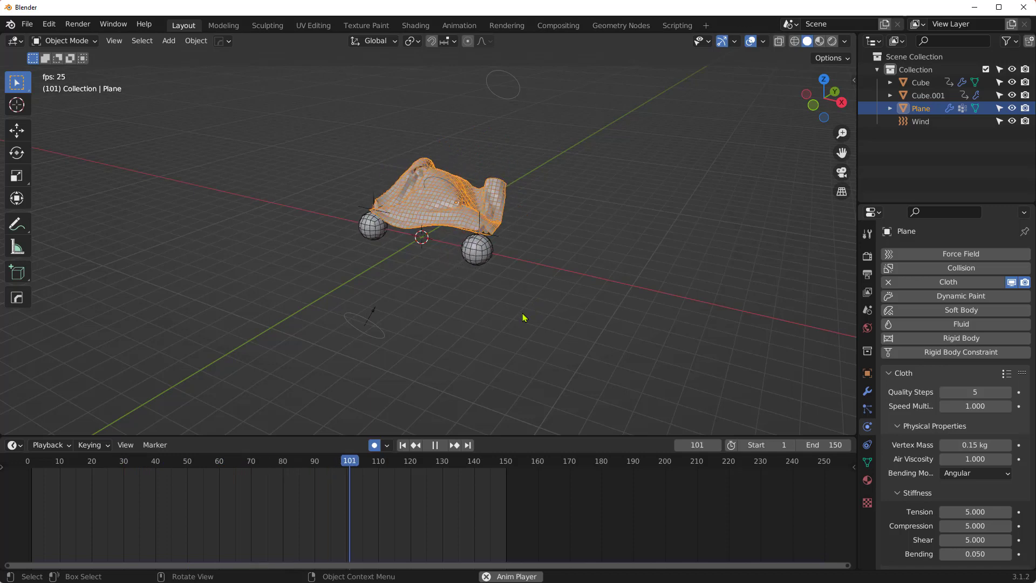
pyautogui.press('space')
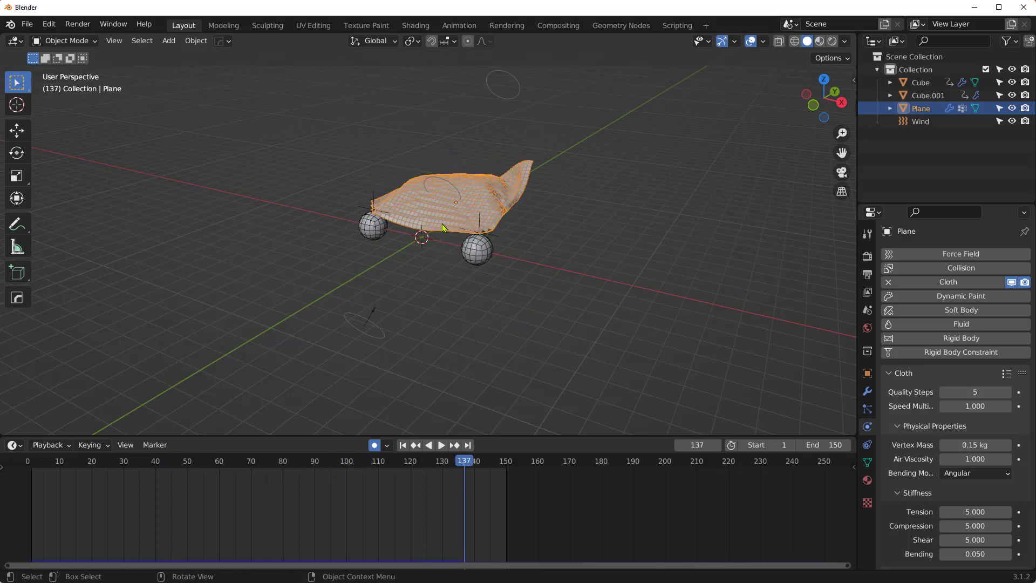
# Set the cloth's Bending Model to Linear and play back the simulation.
pyautogui.moveTo(442, 227); pyautogui.dragTo(366, 224, button='middle')
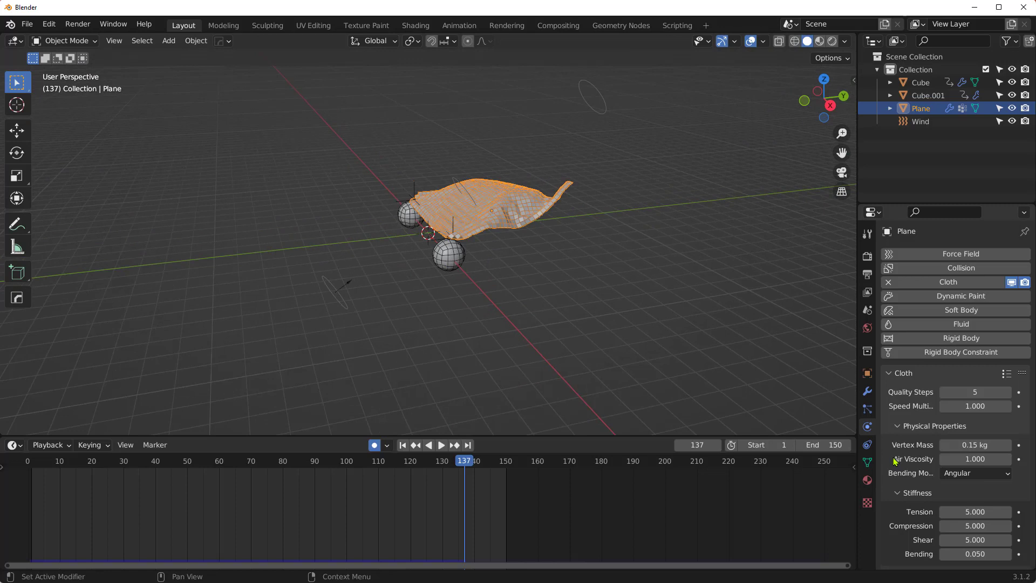
pyautogui.click(967, 473)
pyautogui.click(956, 499)
pyautogui.press('space')
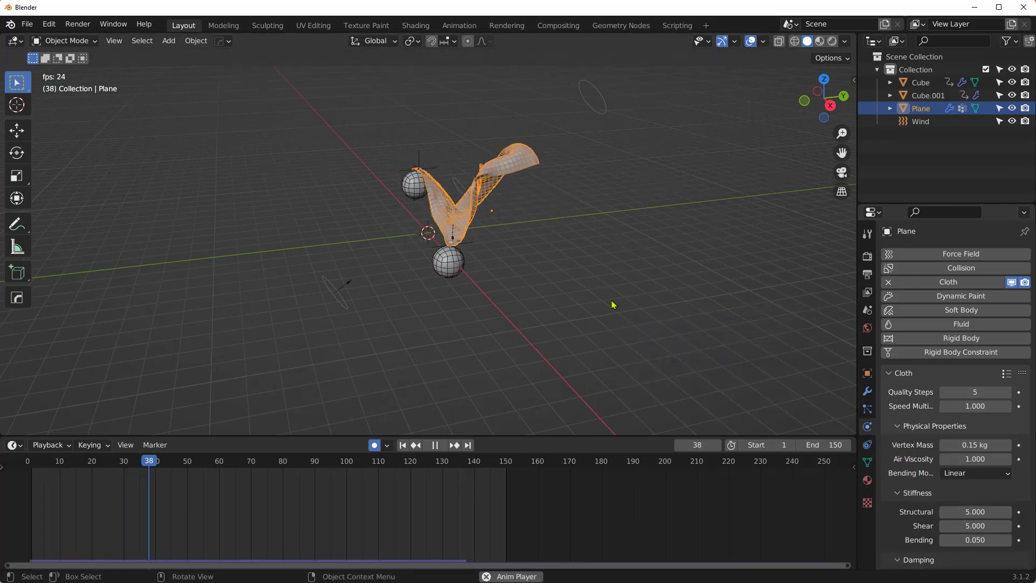
# Stop the playback and add a Solidify modifier with a thickness of 0.05 m to the cloth plane.
pyautogui.moveTo(574, 282); pyautogui.dragTo(500, 271, button='middle')
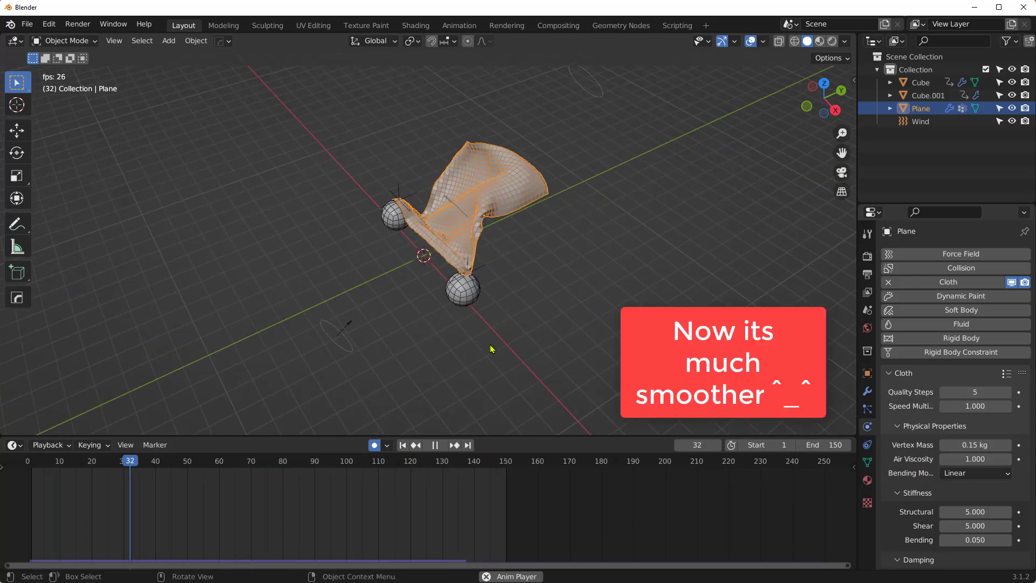
pyautogui.press('space')
pyautogui.click(868, 393)
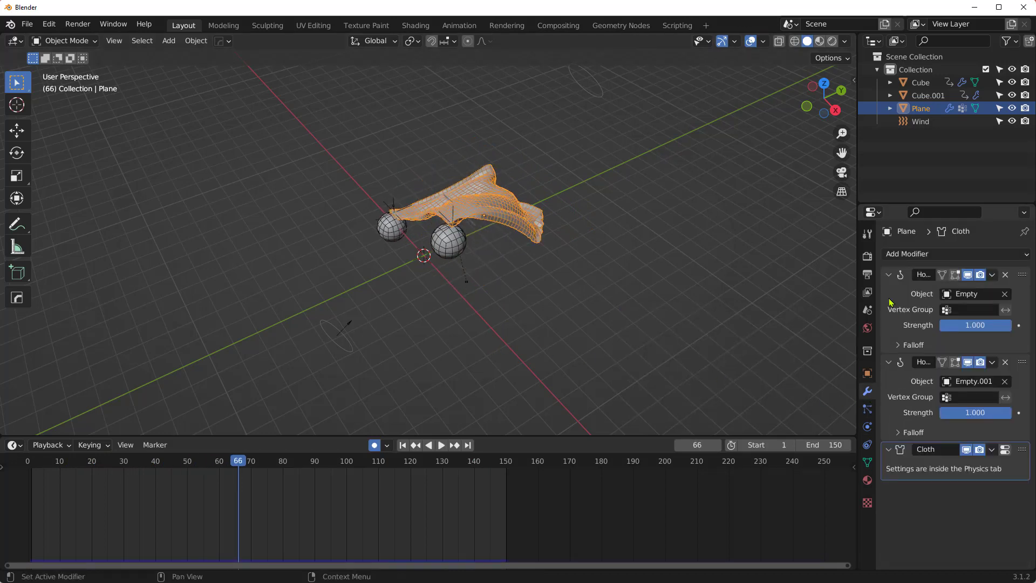
pyautogui.click(901, 254)
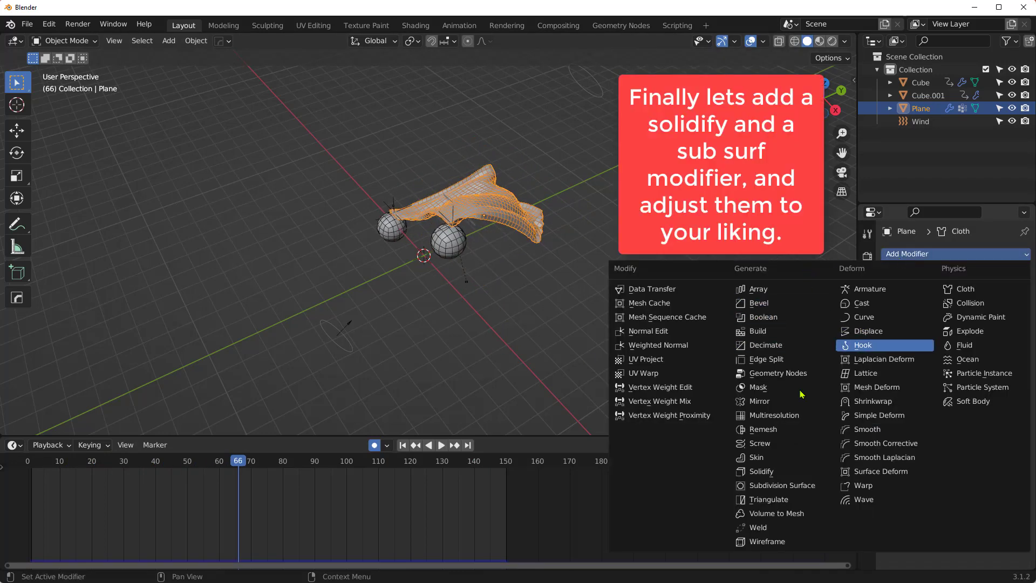
pyautogui.click(791, 472)
pyautogui.click(901, 368)
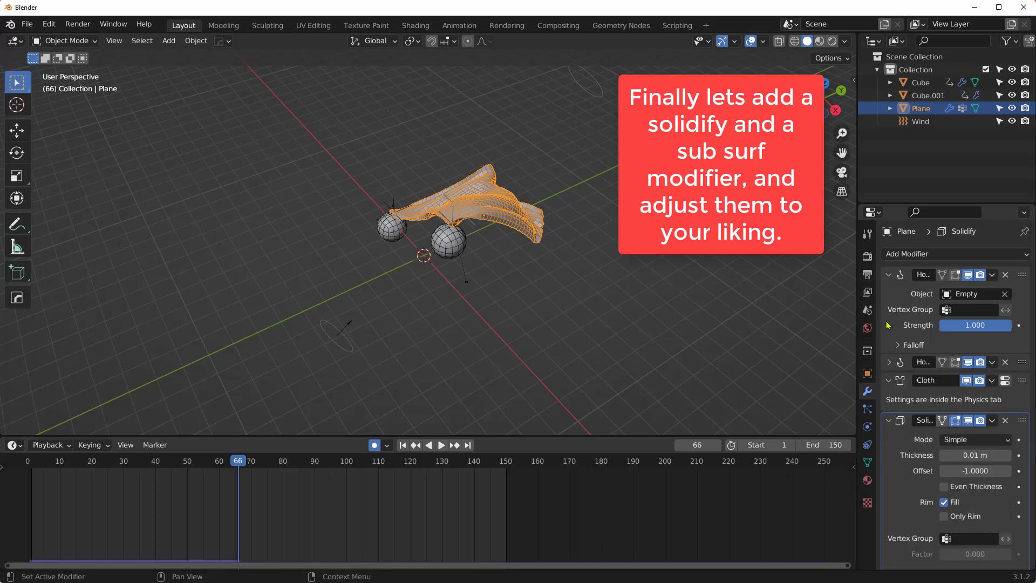
pyautogui.click(901, 275)
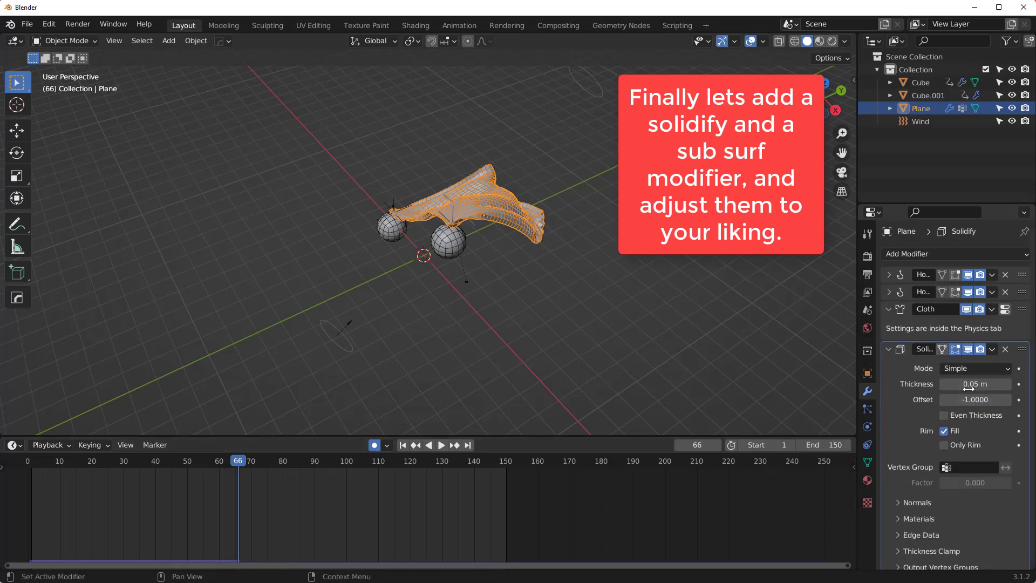
pyautogui.click(890, 349)
# Add a Subdivision Surface modifier to the cloth plane and shade the plane smooth.
pyautogui.click(932, 254)
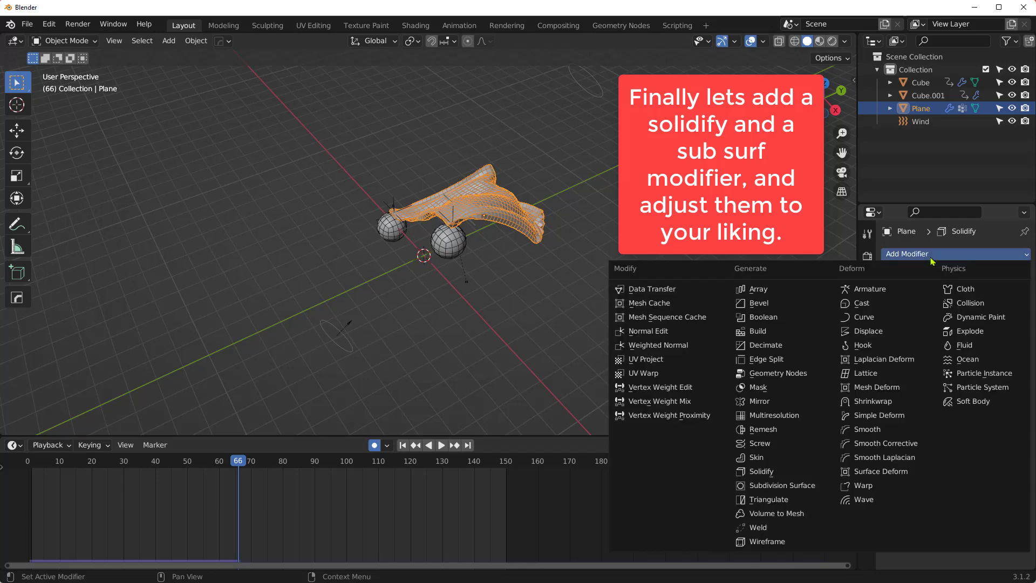
pyautogui.click(799, 486)
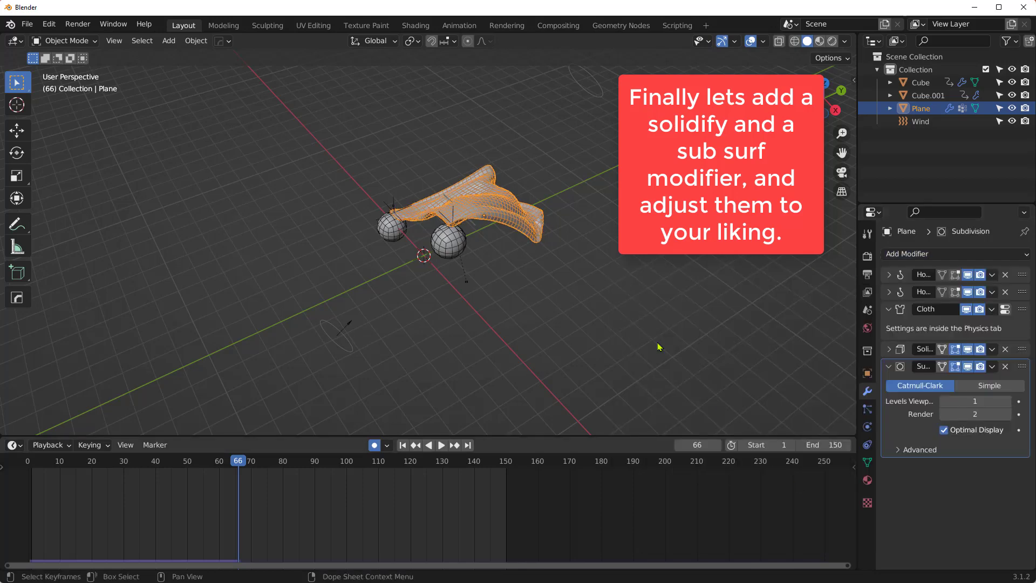
pyautogui.click(504, 263)
pyautogui.scroll(4, 483, 226)
pyautogui.click(517, 183)
pyautogui.scroll(2, 517, 184)
pyautogui.rightClick(461, 150)
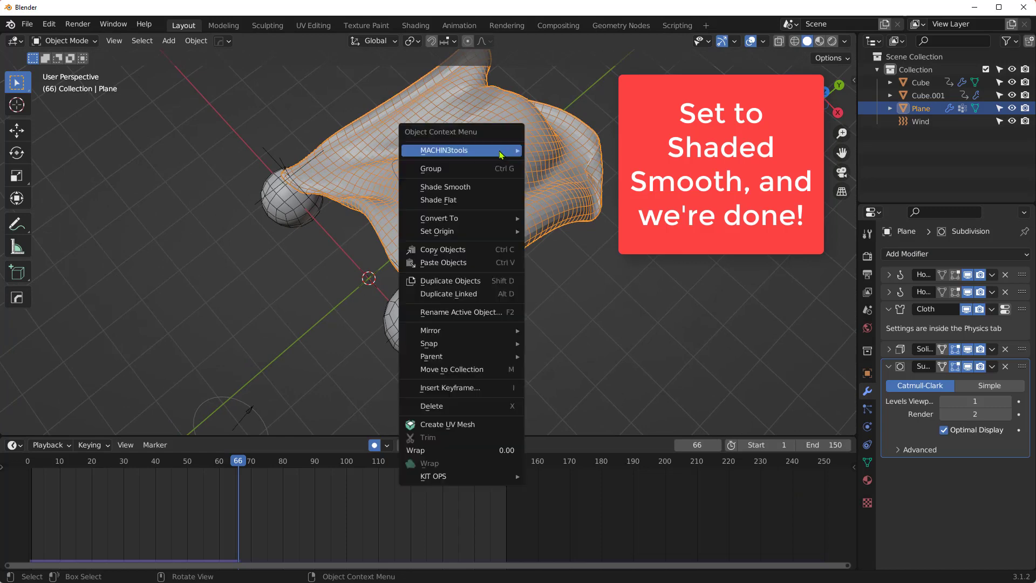
pyautogui.click(477, 190)
pyautogui.click(718, 282)
# Play back the simulation from frame 1 to check the thickened, smooth-shaded cape.
pyautogui.scroll(-5, 537, 231)
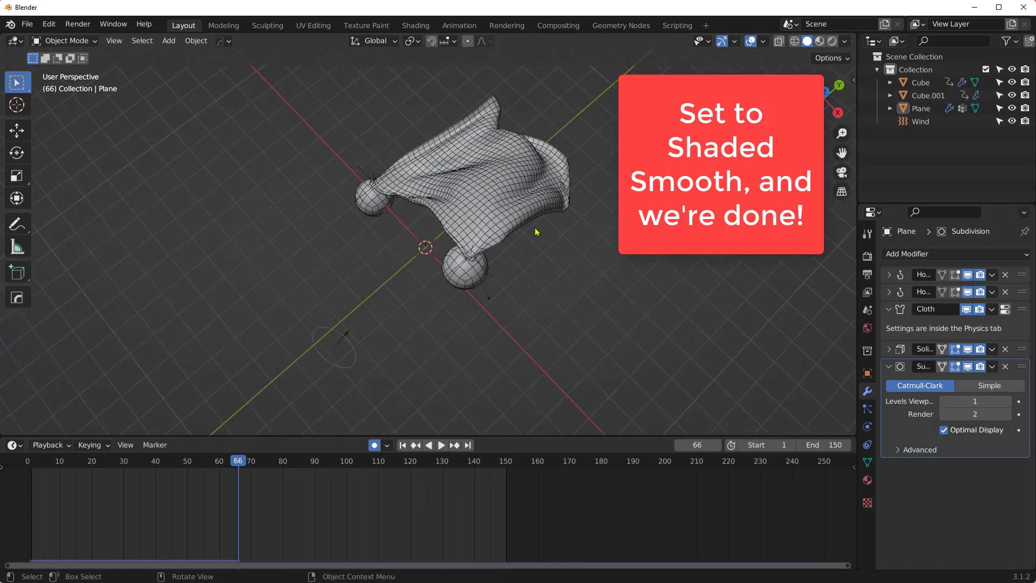
pyautogui.press('space')
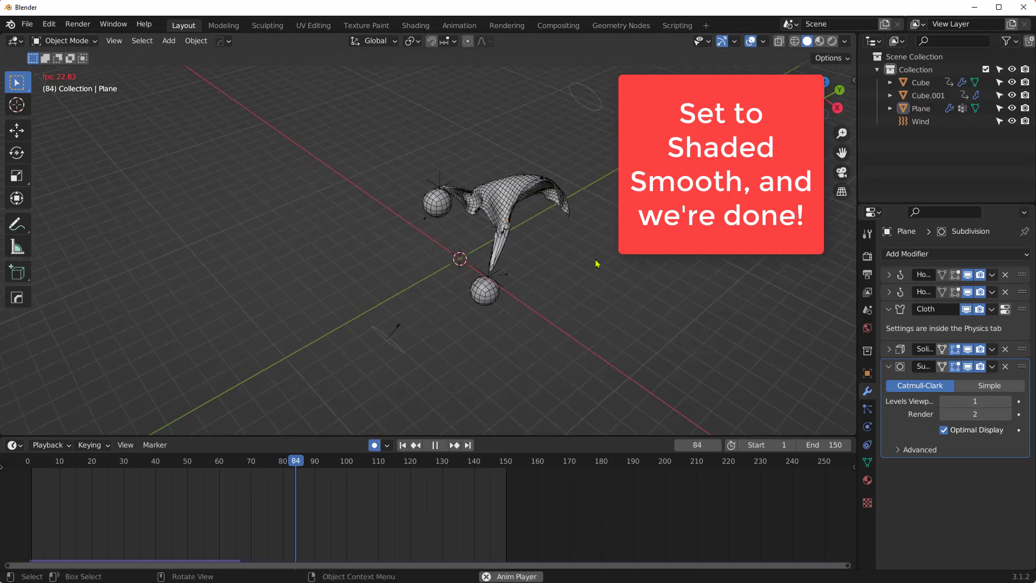
pyautogui.click(402, 445)
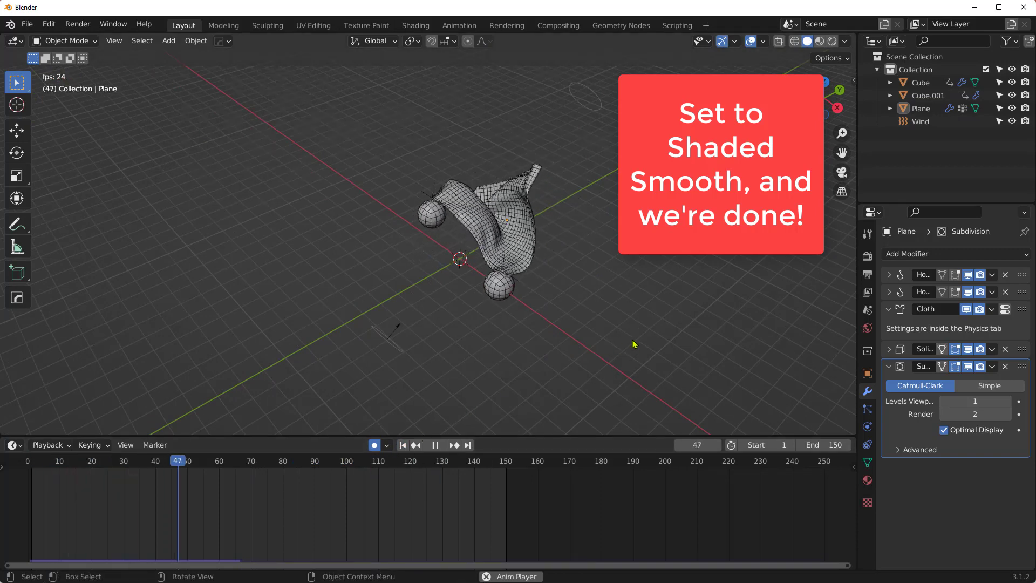
pyautogui.moveTo(527, 318); pyautogui.dragTo(513, 294, button='middle')
pyautogui.scroll(1, 509, 282)
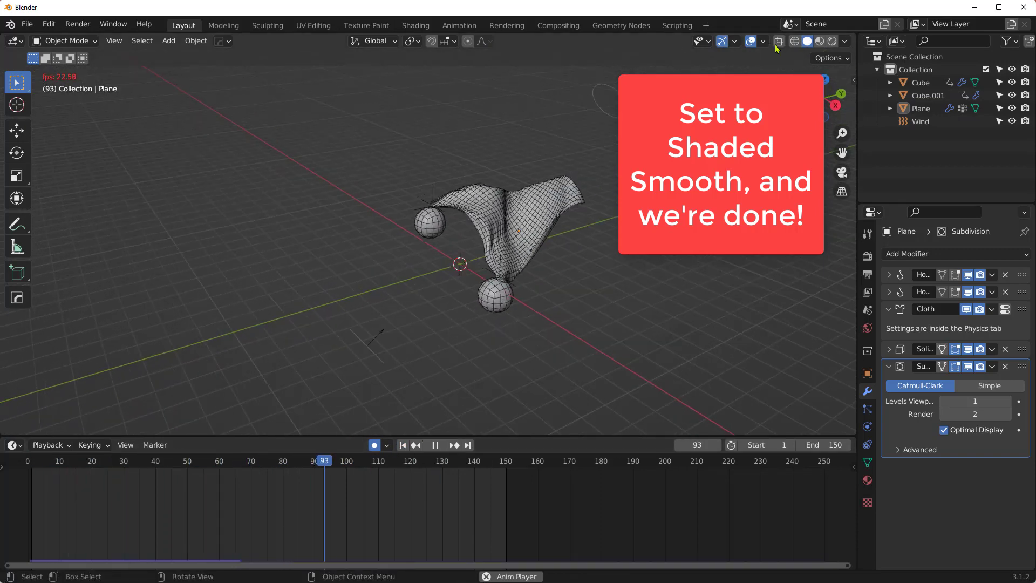
# Hide the viewport overlays and set the solid shading's lighting to MatCap.
pyautogui.click(751, 42)
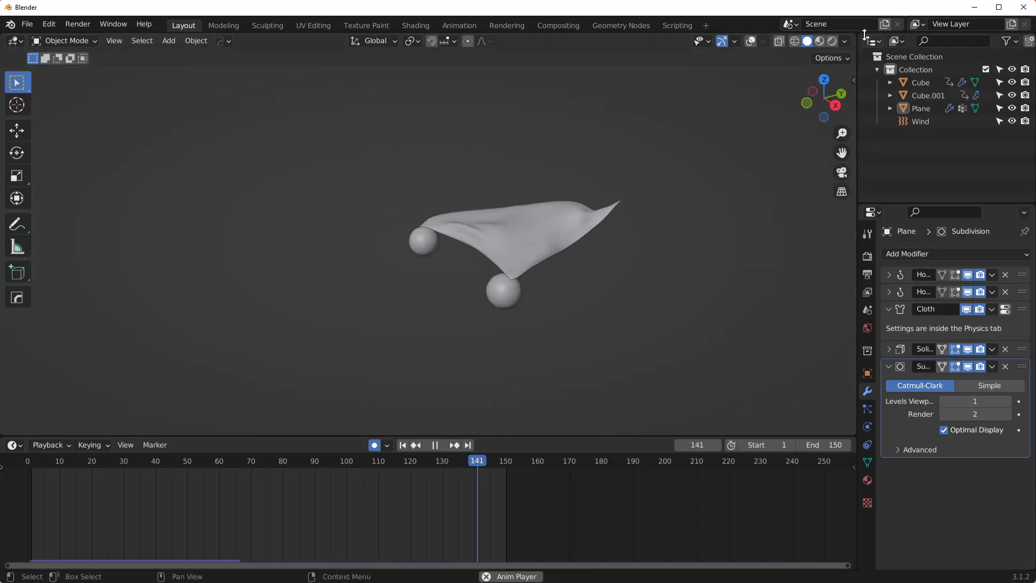
pyautogui.click(845, 42)
pyautogui.click(832, 105)
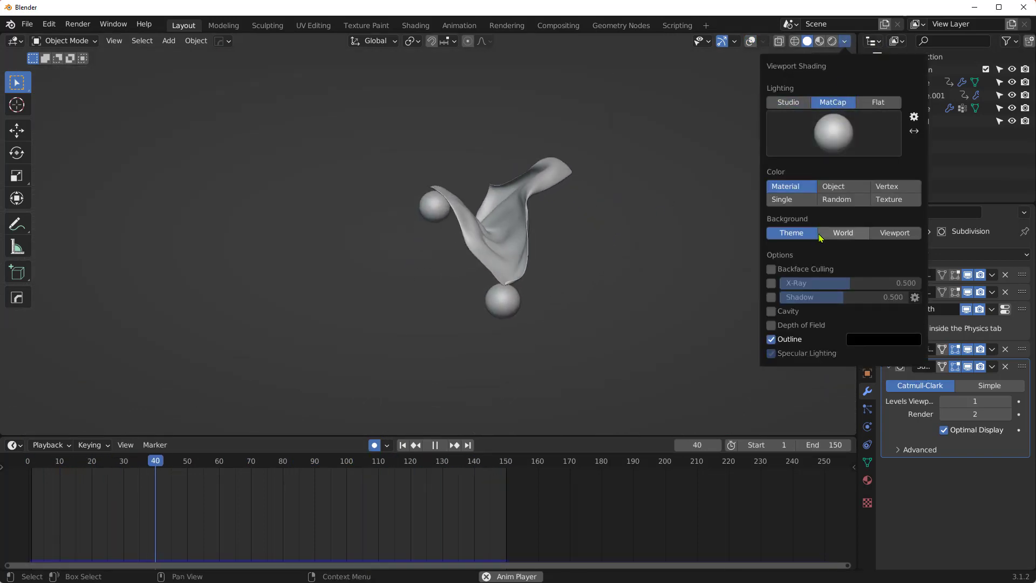
# Enable Shadow and Cavity in the viewport shading, with the cavity type Both, and adjust the cavity strength.
pyautogui.click(772, 311)
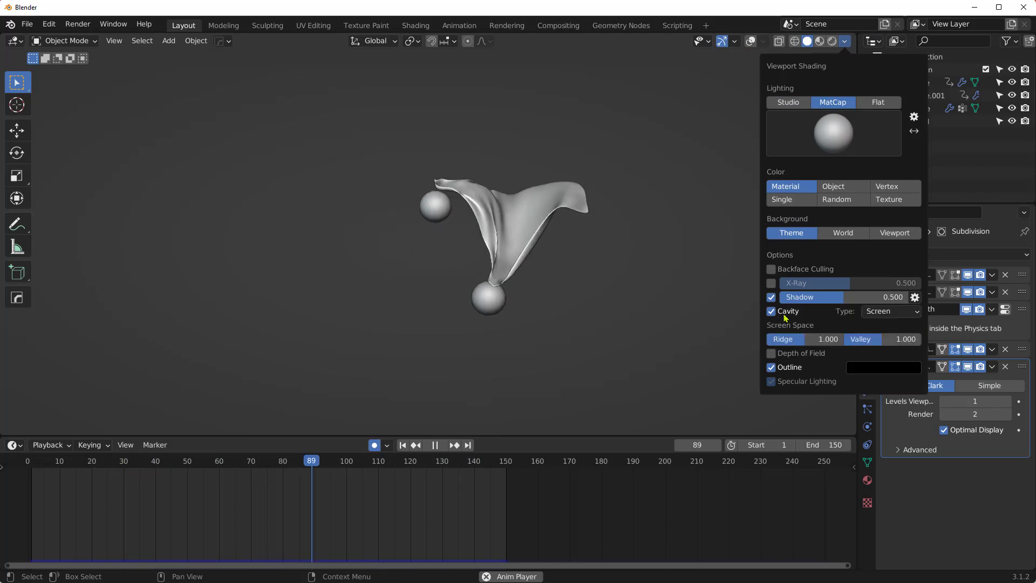
pyautogui.click(887, 312)
pyautogui.click(888, 356)
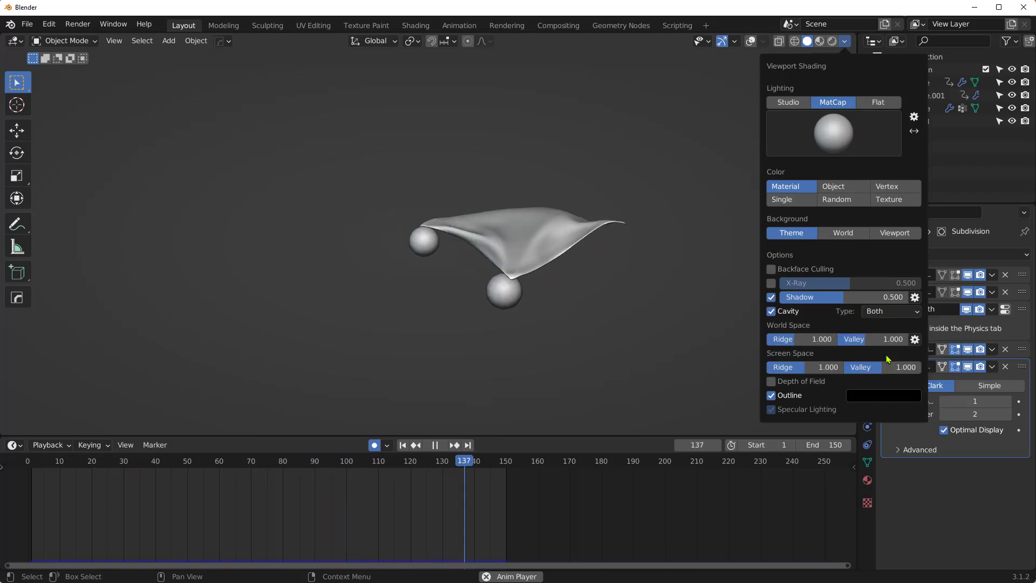
pyautogui.moveTo(872, 338); pyautogui.dragTo(900, 360)
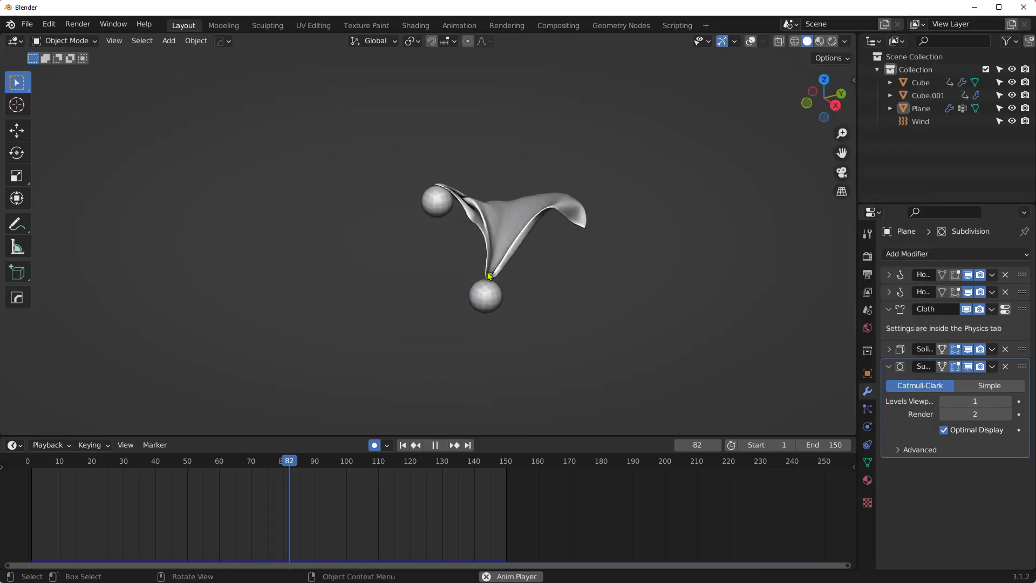
# Examine the cape's motion from several angles while the simulation plays.
pyautogui.moveTo(511, 238); pyautogui.dragTo(612, 269, button='middle')
pyautogui.moveTo(482, 268); pyautogui.dragTo(485, 274, button='middle')
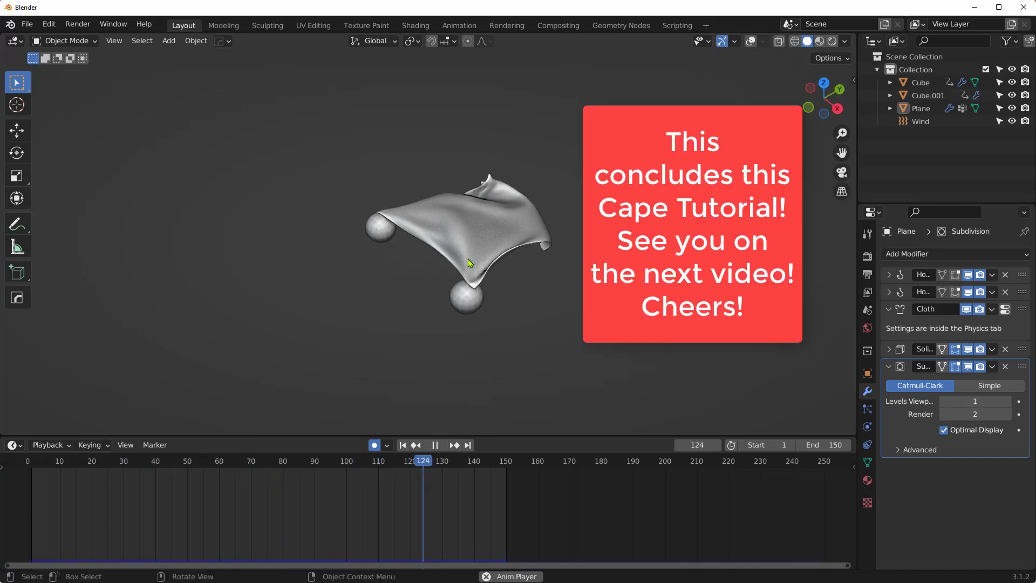
pyautogui.moveTo(532, 394); pyautogui.dragTo(534, 370, button='middle')
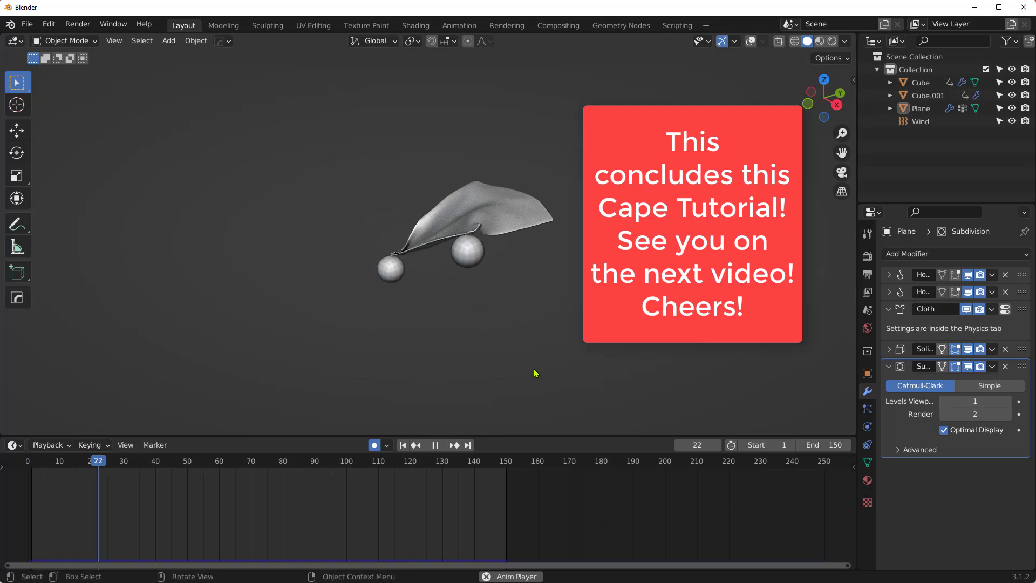